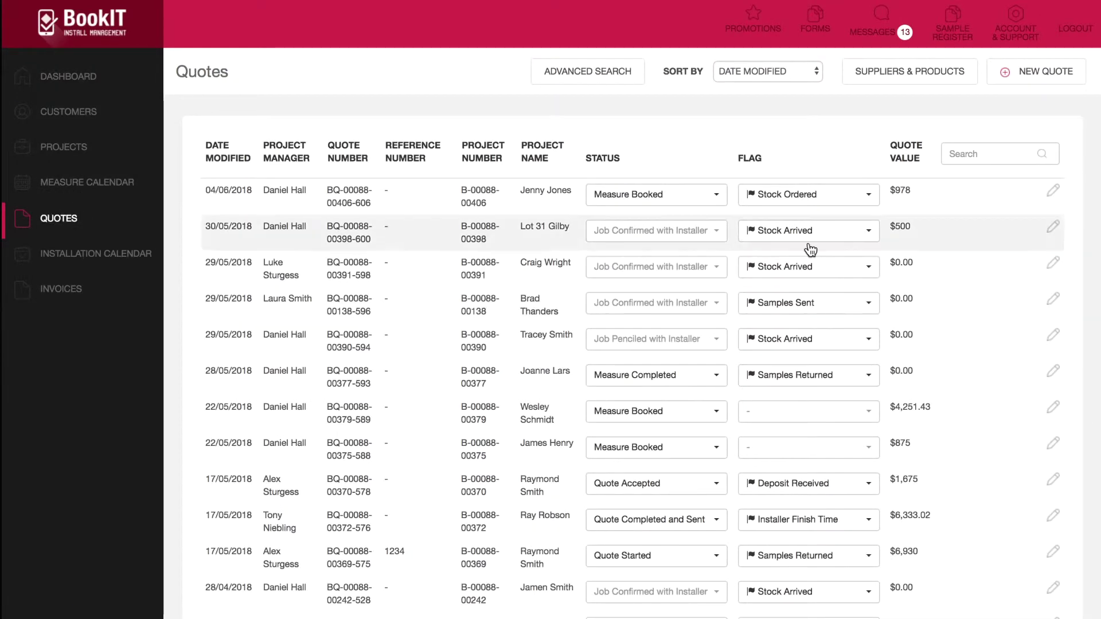
Step: Create a new quote and link it to the customer's existing project, found by searching their name
{"action": "left_click", "coordinate": [1046, 73]}
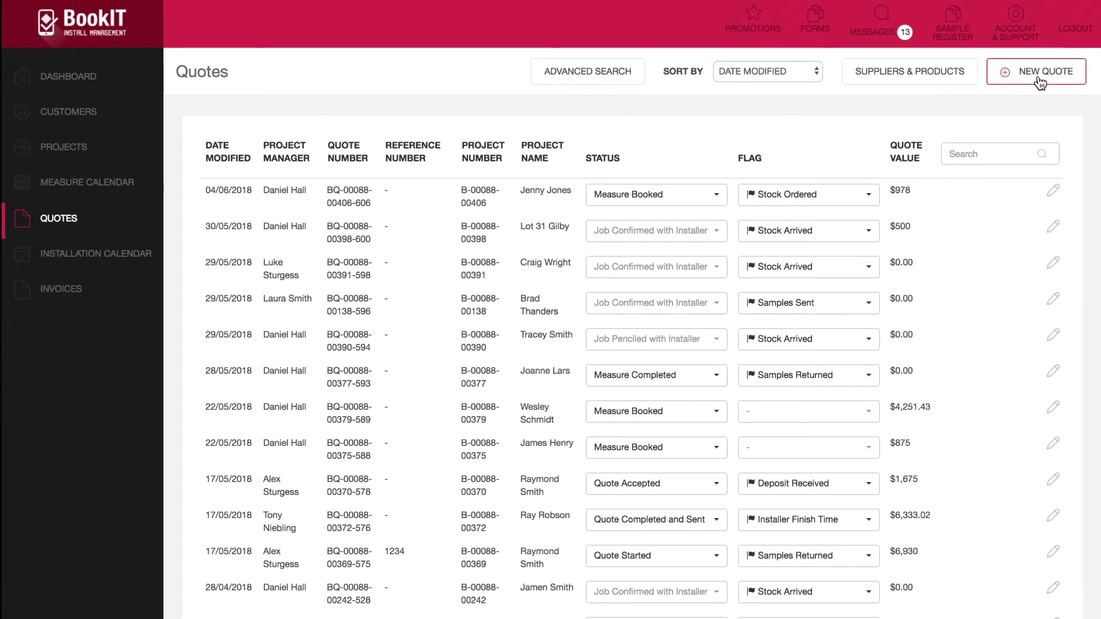
{"action": "left_click", "coordinate": [1035, 84]}
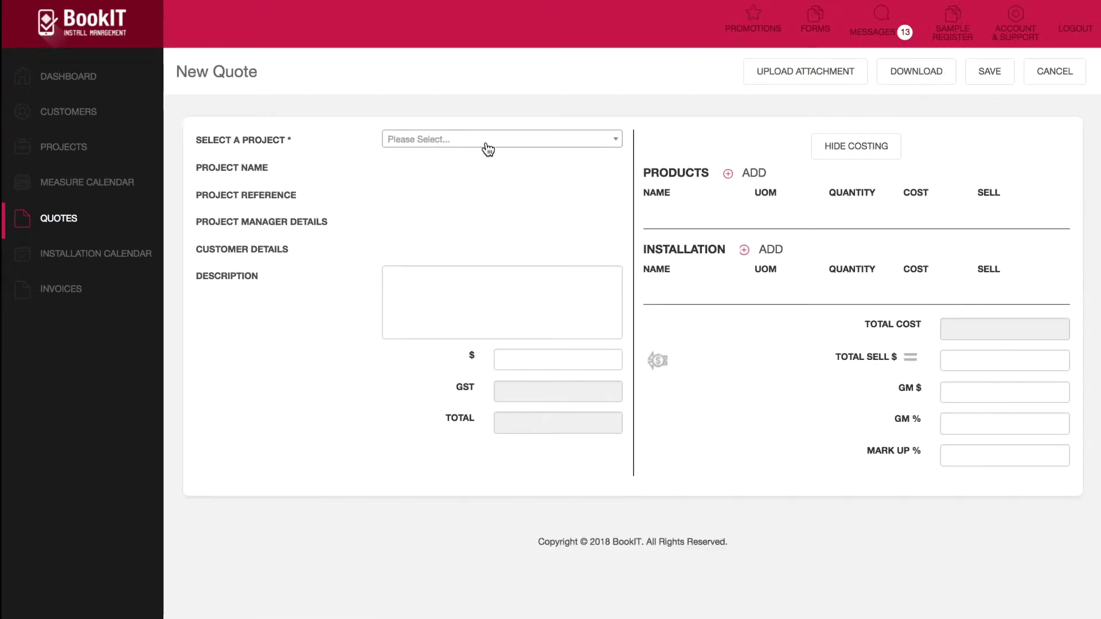
{"action": "left_click", "coordinate": [586, 149]}
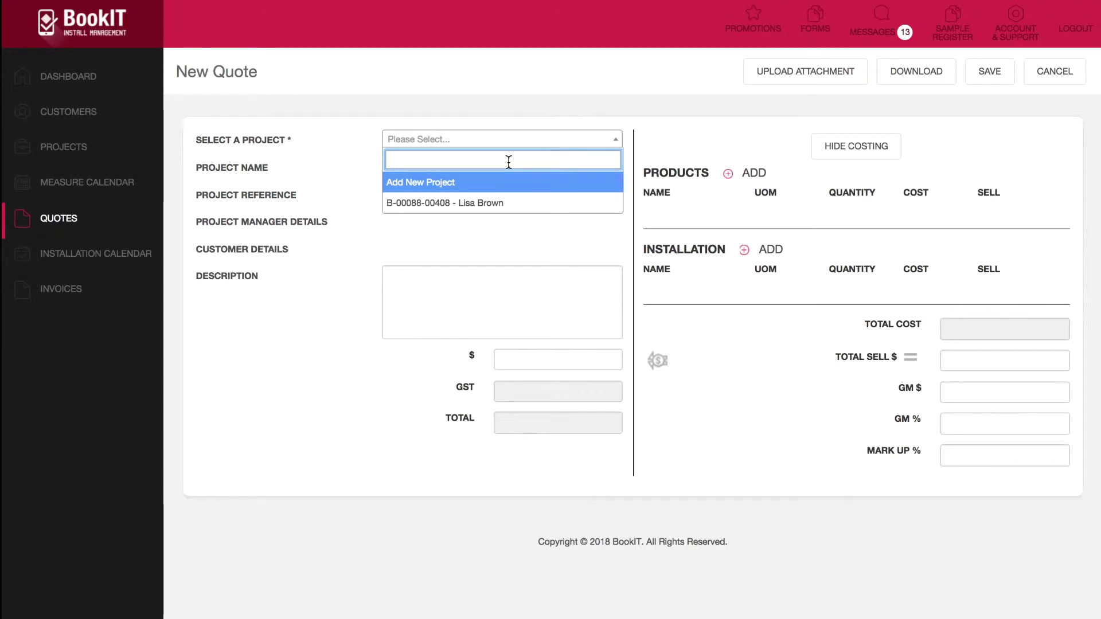
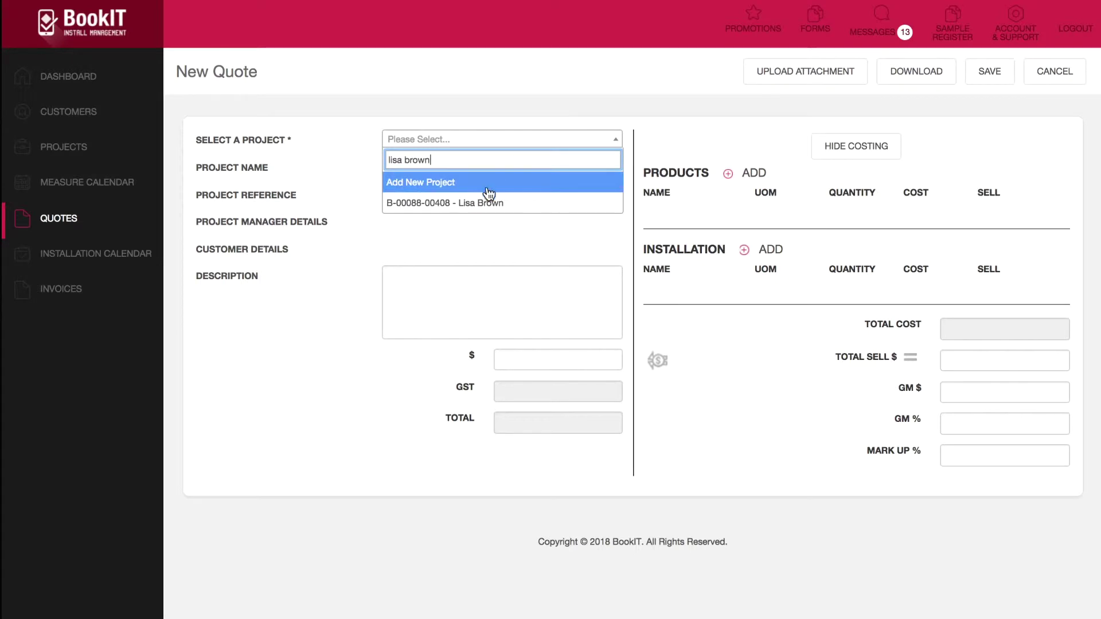
{"action": "left_click", "coordinate": [482, 203]}
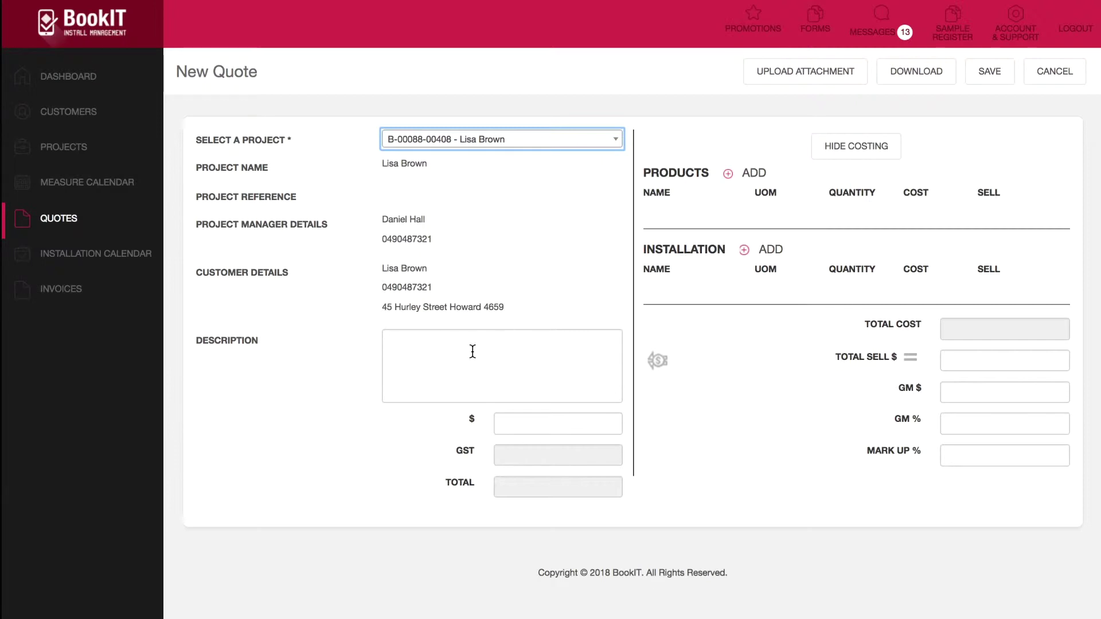
Step: Hide and restore the costing panel, then insert an empty product row
{"action": "left_click", "coordinate": [408, 351]}
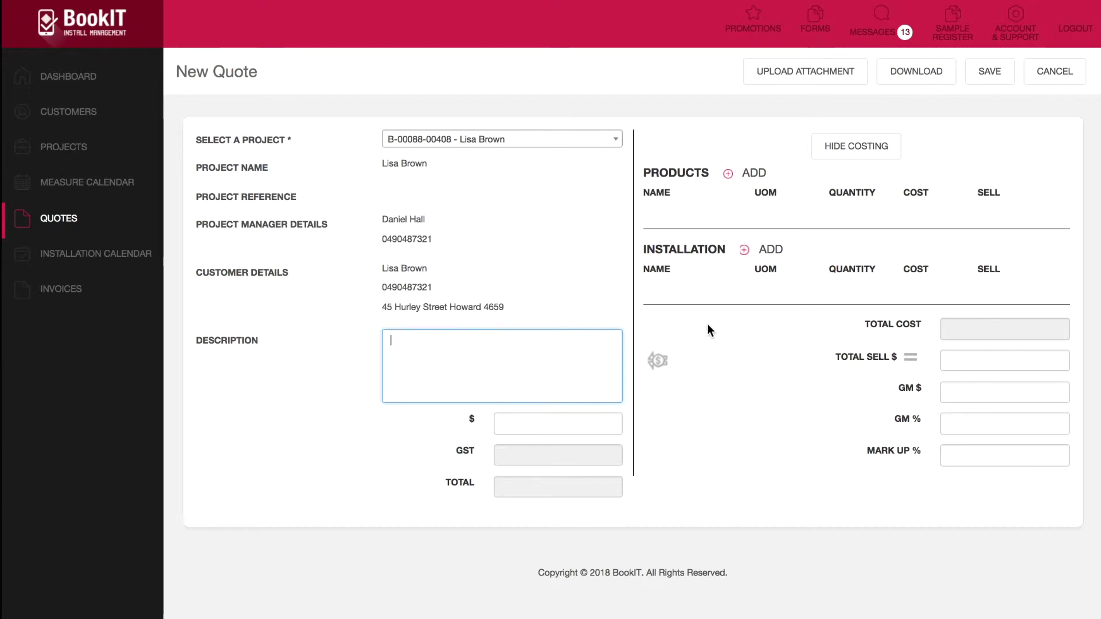
{"action": "left_click", "coordinate": [877, 153]}
{"action": "left_click", "coordinate": [1020, 147]}
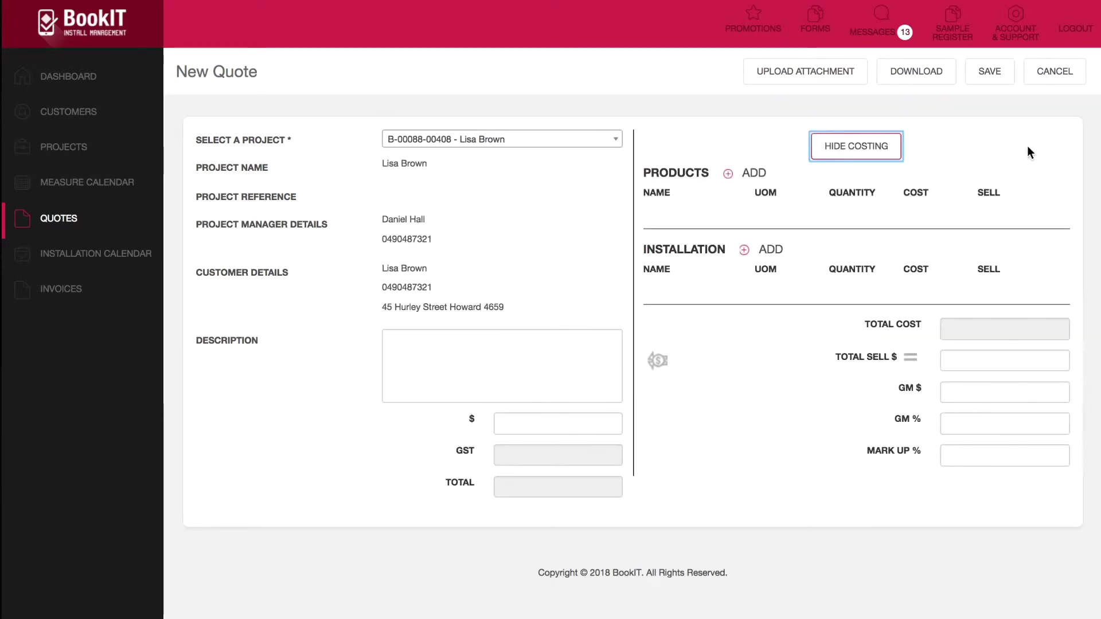
{"action": "left_click", "coordinate": [893, 151]}
{"action": "left_click", "coordinate": [1038, 147]}
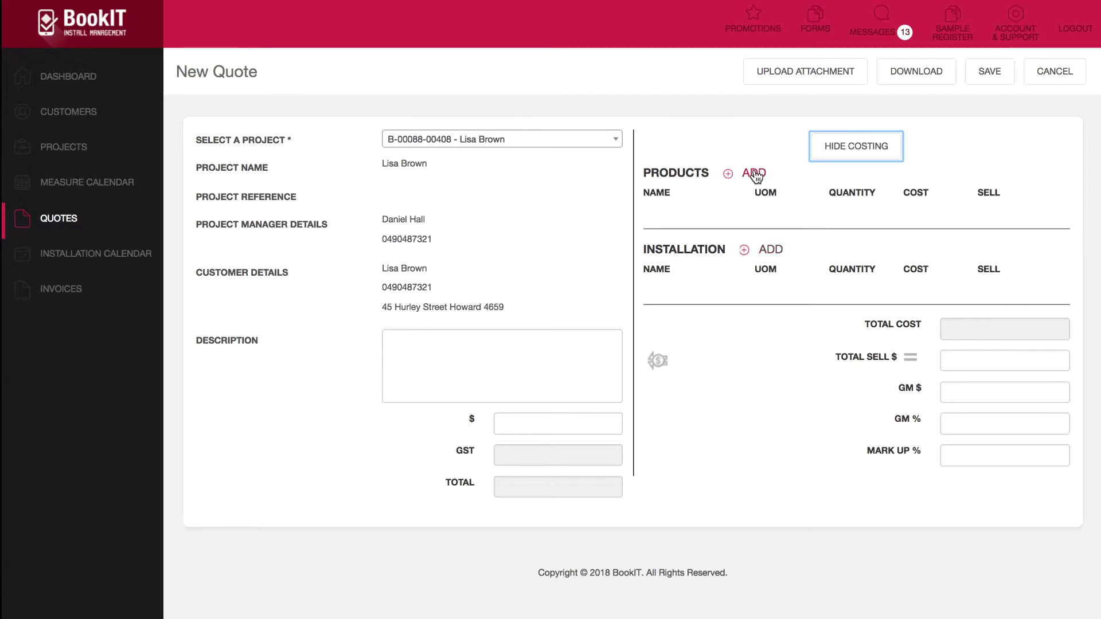
{"action": "left_click", "coordinate": [755, 174]}
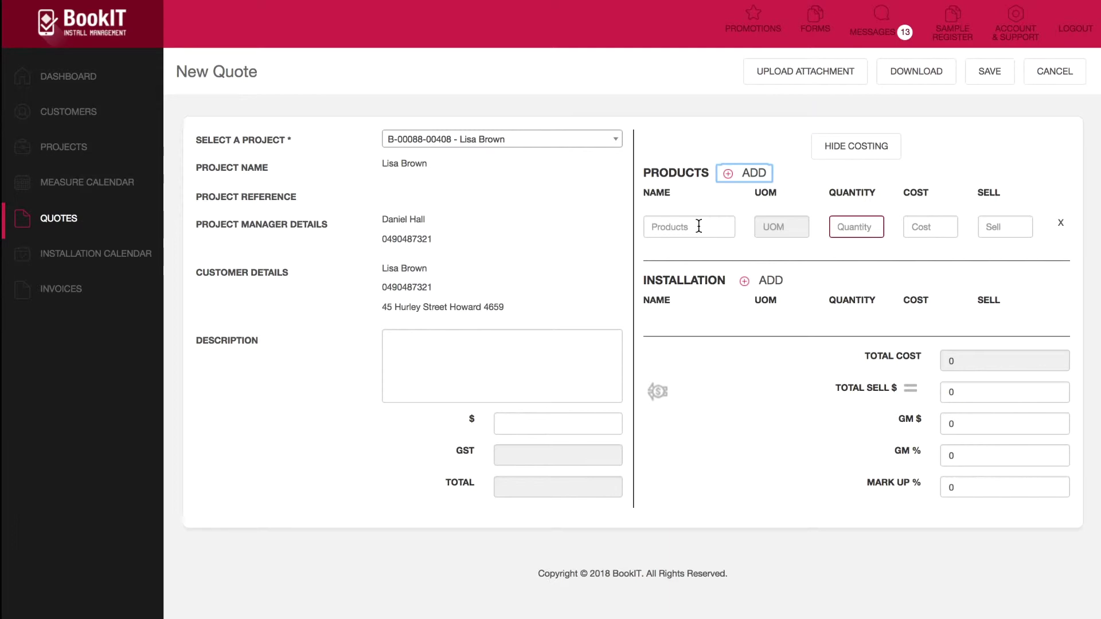
Step: Make the product line 11mm 120kg Underlay at quantity 25, totalling 350 cost and 450 sell
{"action": "left_click", "coordinate": [699, 227]}
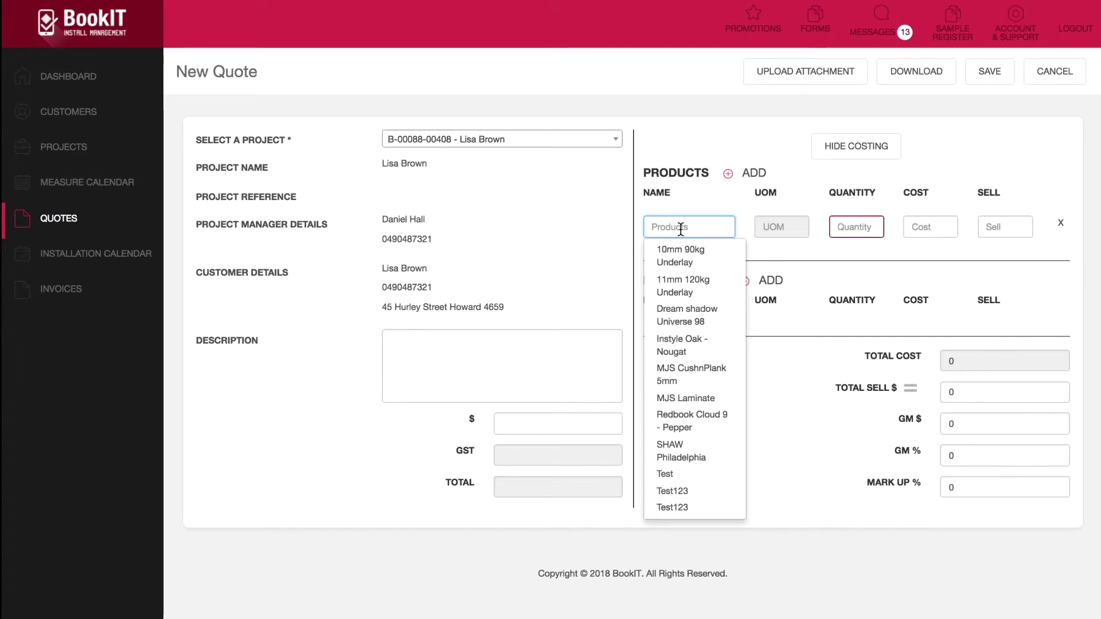
{"action": "type", "text": "11mm"}
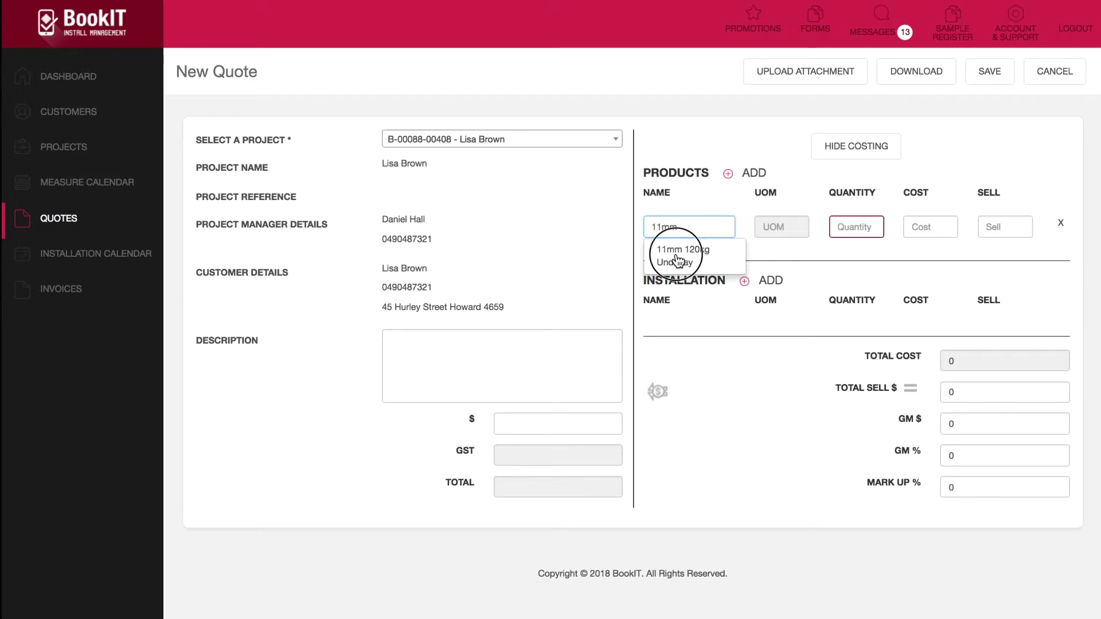
{"action": "left_click", "coordinate": [681, 262]}
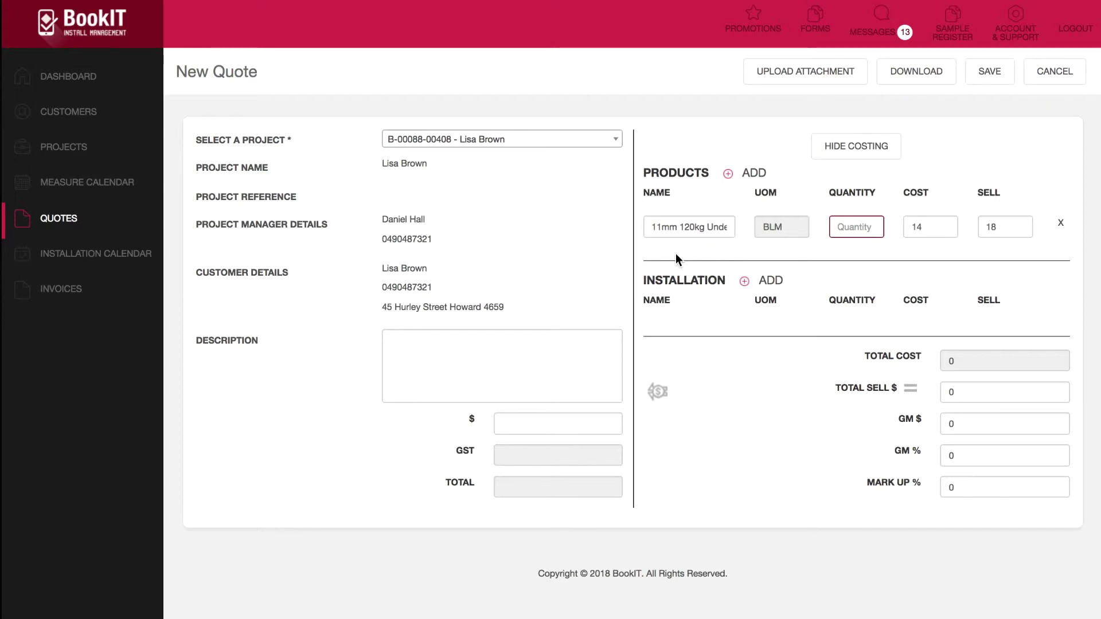
{"action": "left_click", "coordinate": [762, 229]}
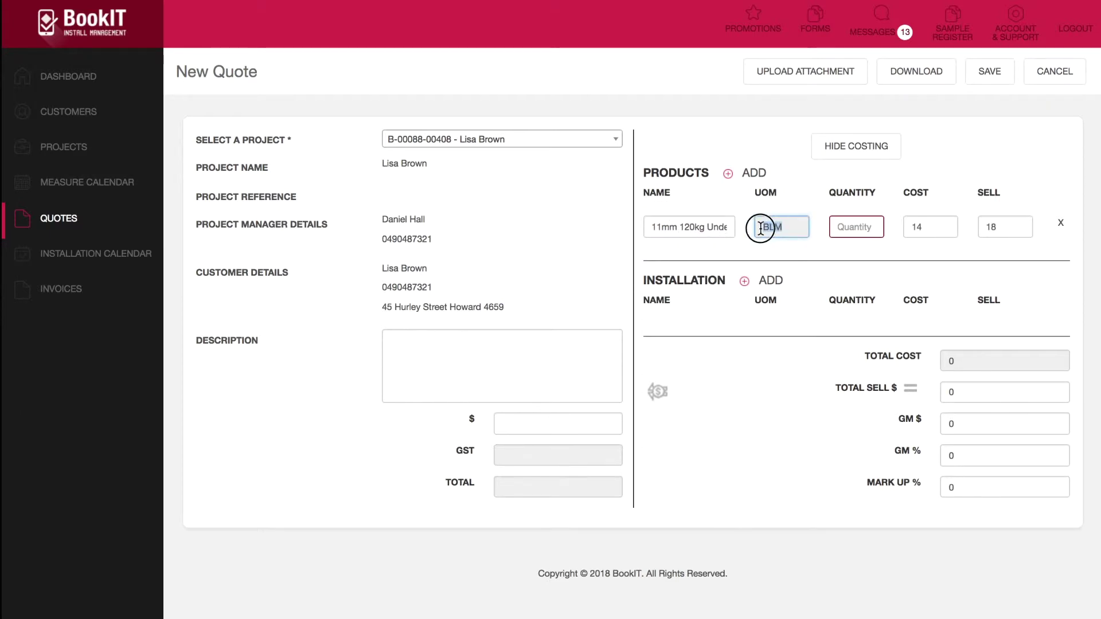
{"action": "left_click", "coordinate": [860, 234]}
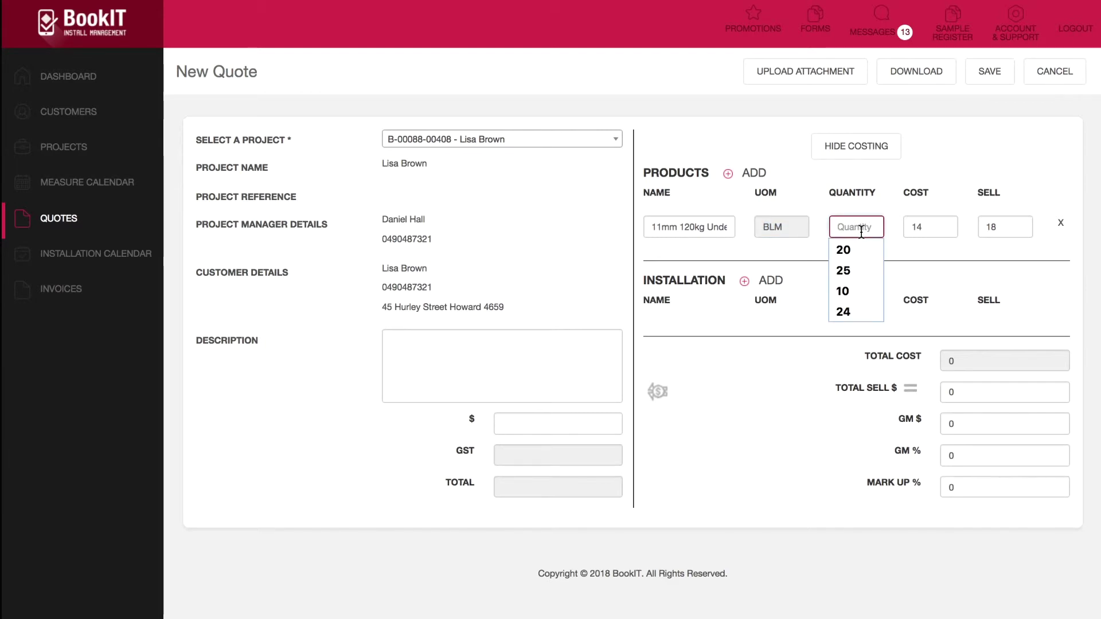
{"action": "type", "text": "25"}
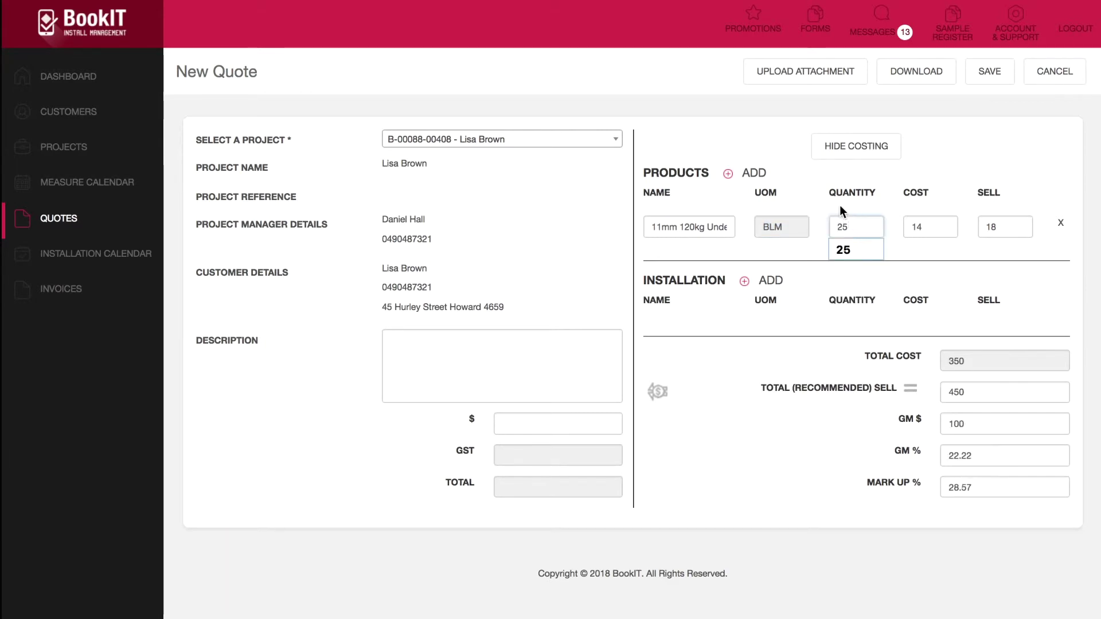
{"action": "left_click", "coordinate": [804, 196]}
{"action": "left_click", "coordinate": [969, 365]}
{"action": "double_click", "coordinate": [969, 365]}
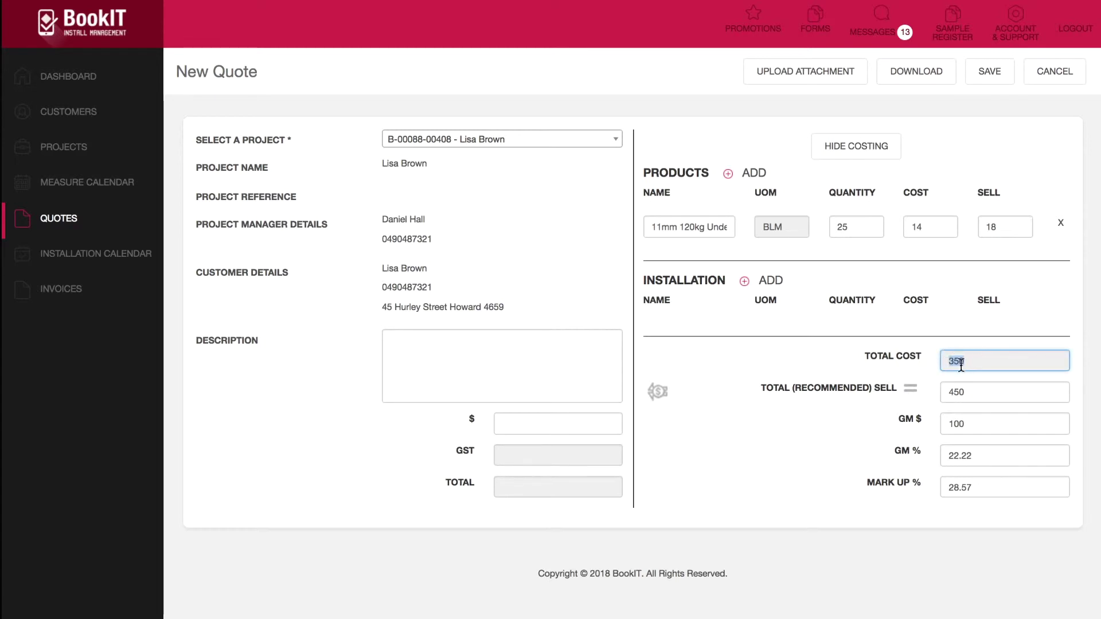
{"action": "left_click", "coordinate": [753, 174]}
Step: Set the new product line to Dream shadow Universe 98 with quantity 25
{"action": "left_click", "coordinate": [687, 259]}
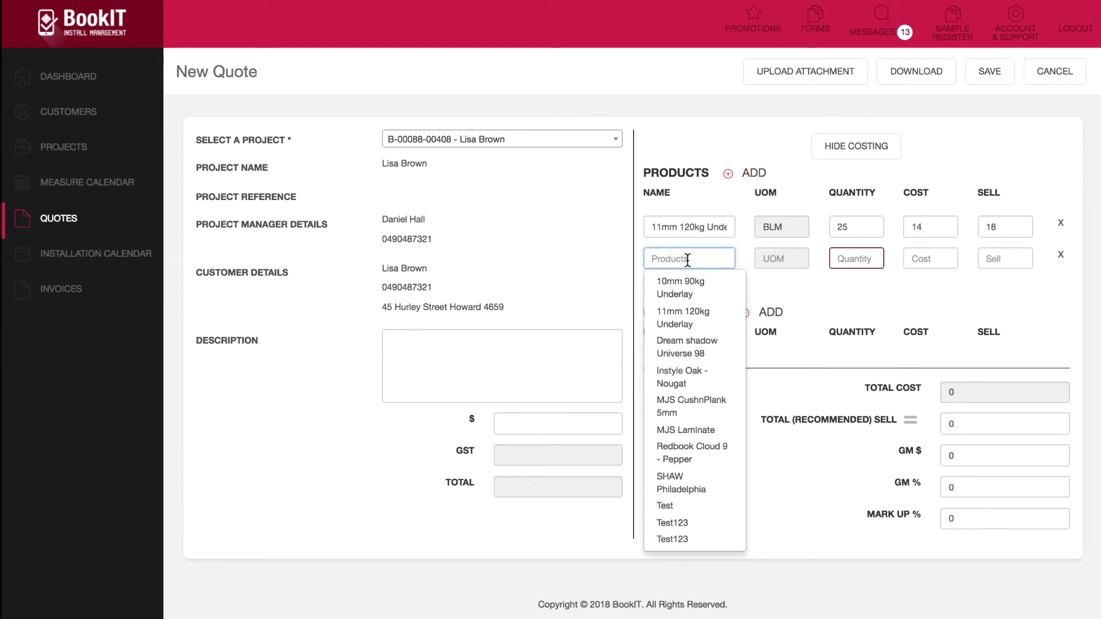
{"action": "type", "text": "dream"}
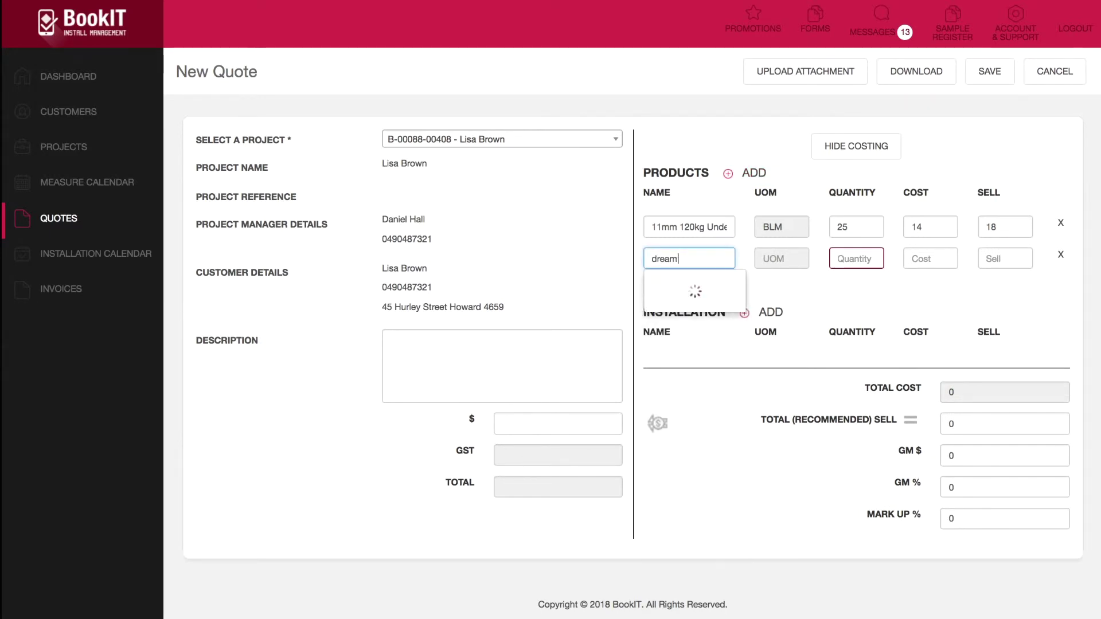
{"action": "left_click", "coordinate": [680, 279]}
{"action": "left_click", "coordinate": [841, 259]}
{"action": "type", "text": "25"}
{"action": "left_click", "coordinate": [939, 284]}
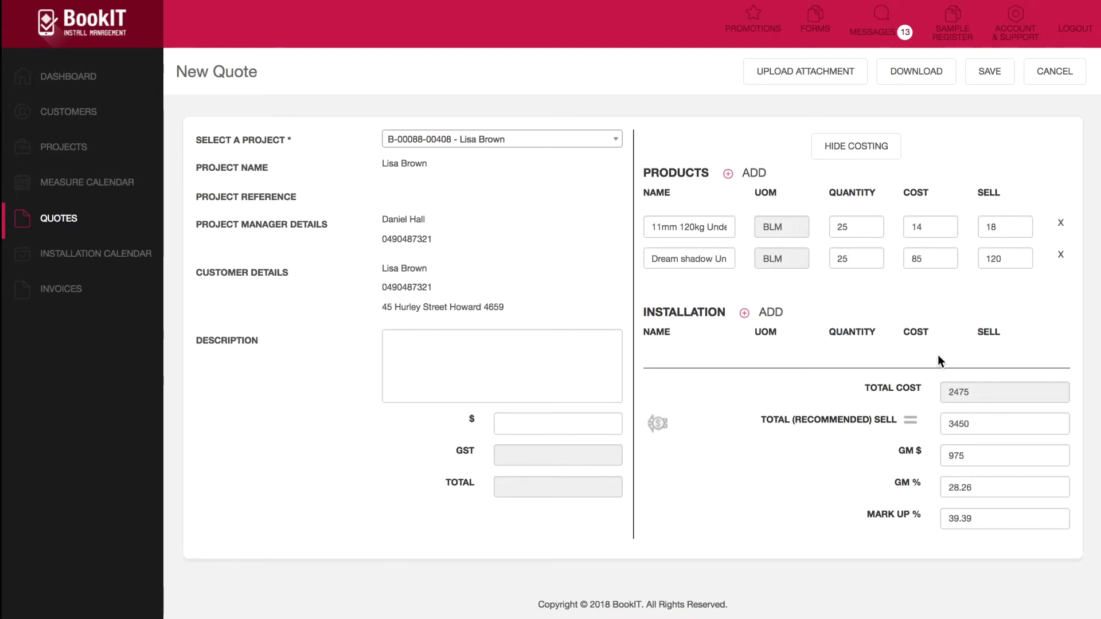
Step: Review the updated totals: 2475 cost, 3450 sell, and the gross margin figures
{"action": "double_click", "coordinate": [971, 395]}
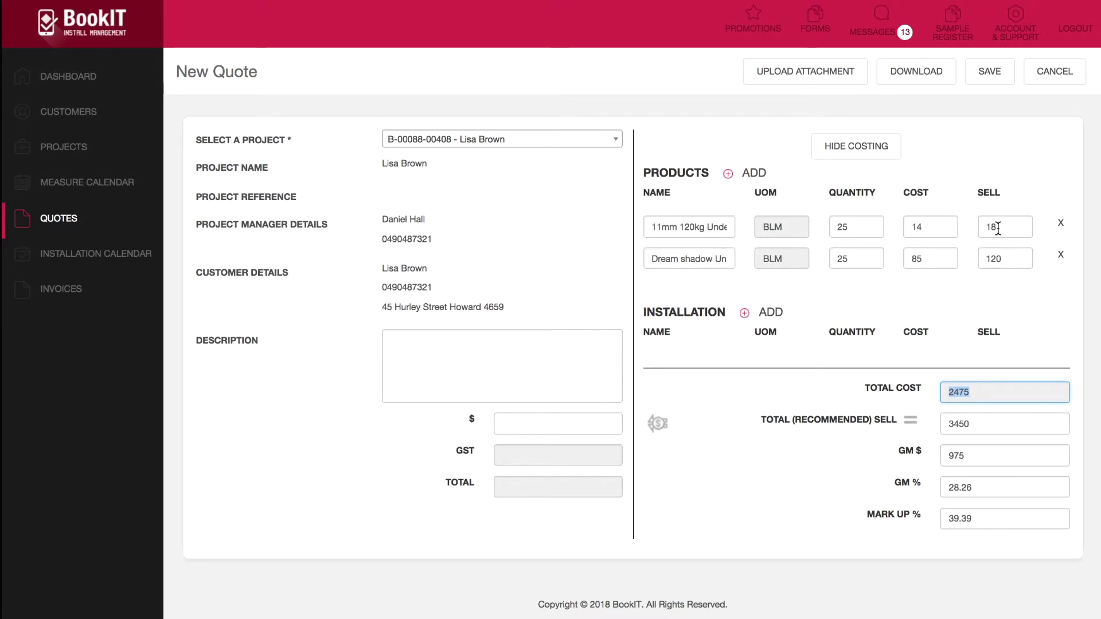
{"action": "double_click", "coordinate": [967, 424]}
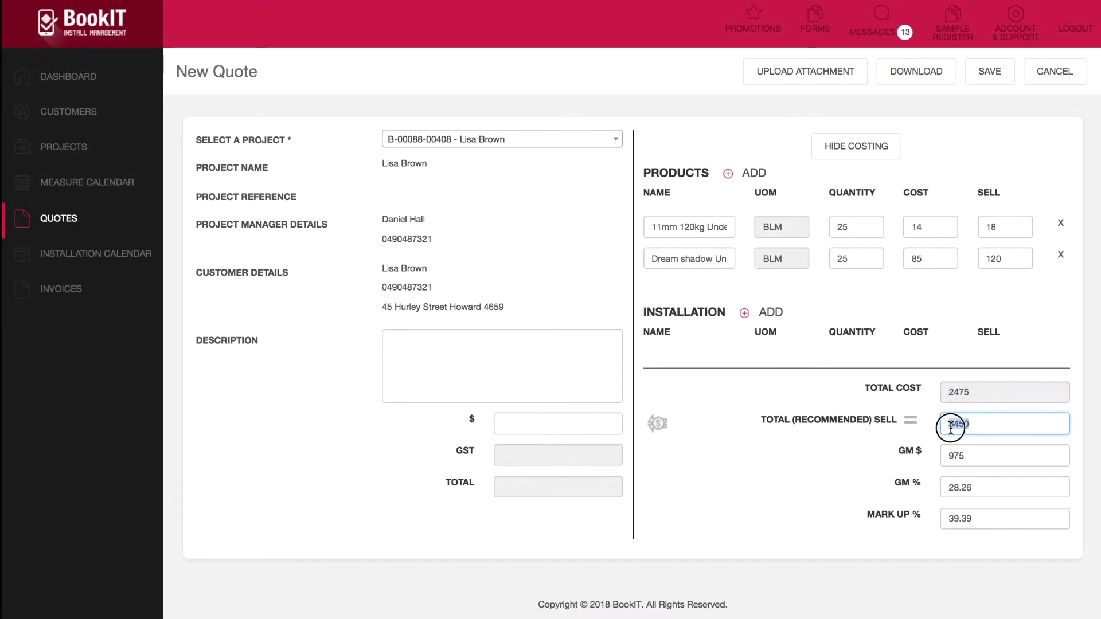
{"action": "left_click", "coordinate": [979, 491]}
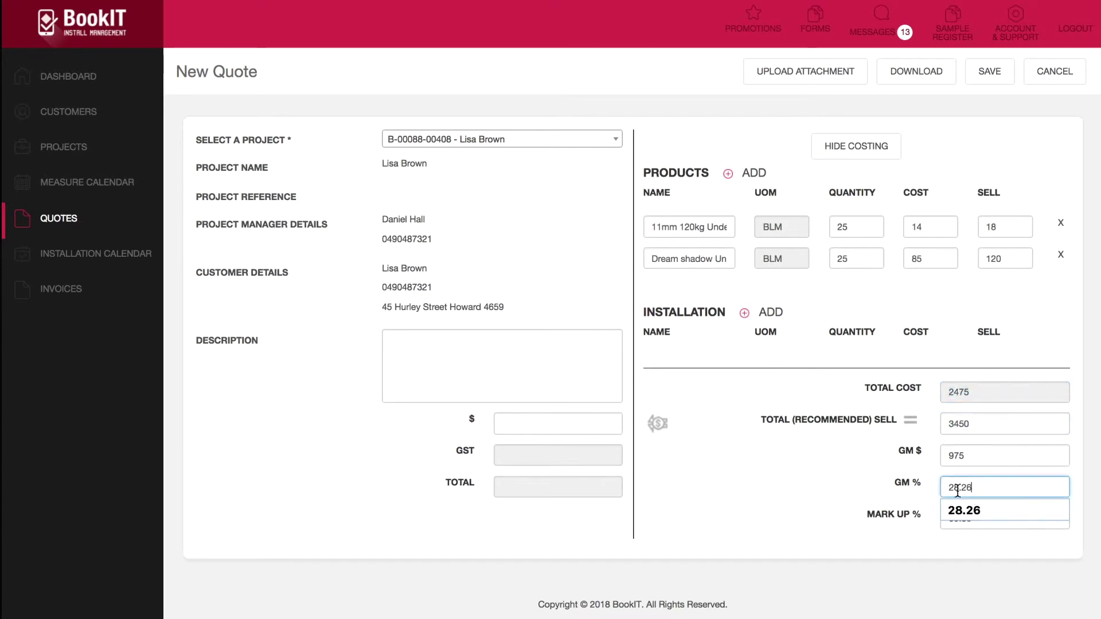
{"action": "left_click", "coordinate": [975, 457]}
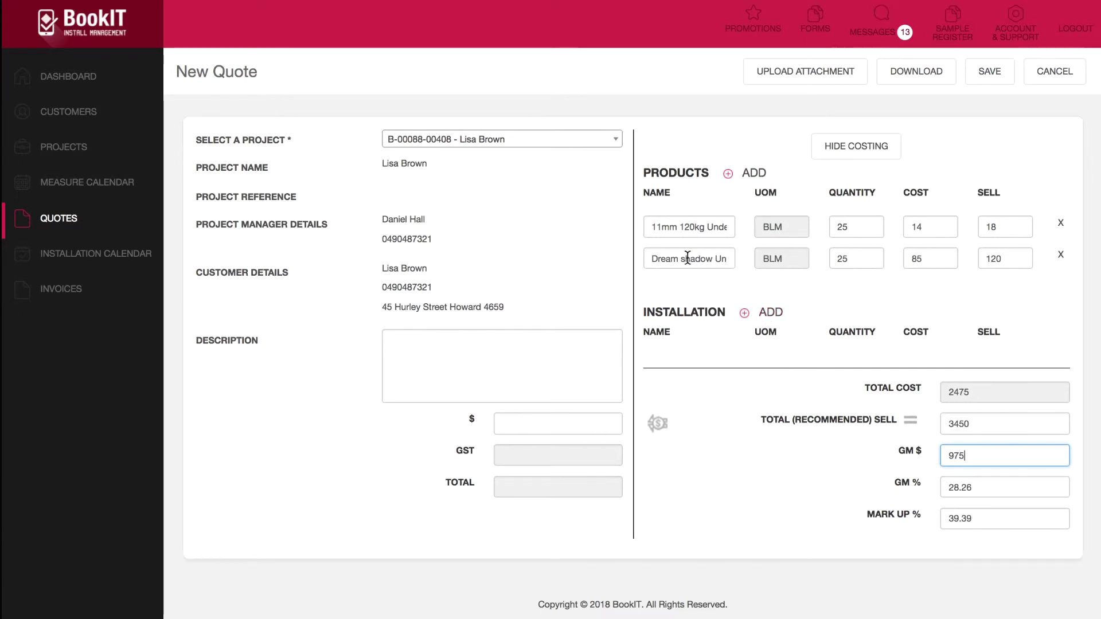
Step: Add a Carpet on Underlay installation line with quantity 25 and check its cost and sell
{"action": "left_click", "coordinate": [770, 314]}
{"action": "left_click", "coordinate": [699, 361]}
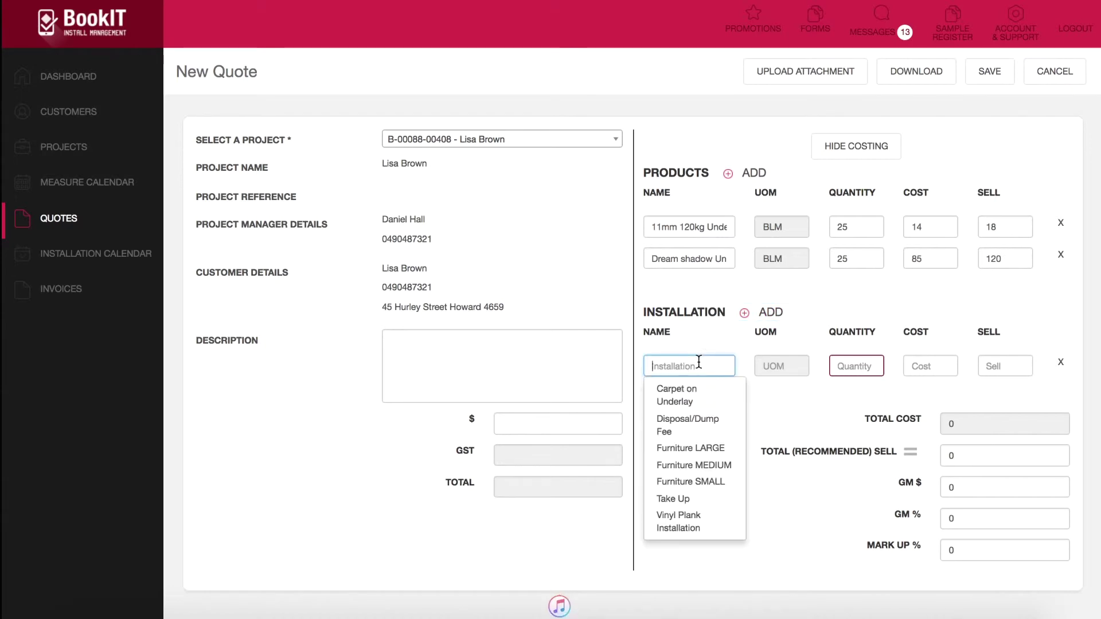
{"action": "left_click", "coordinate": [681, 398]}
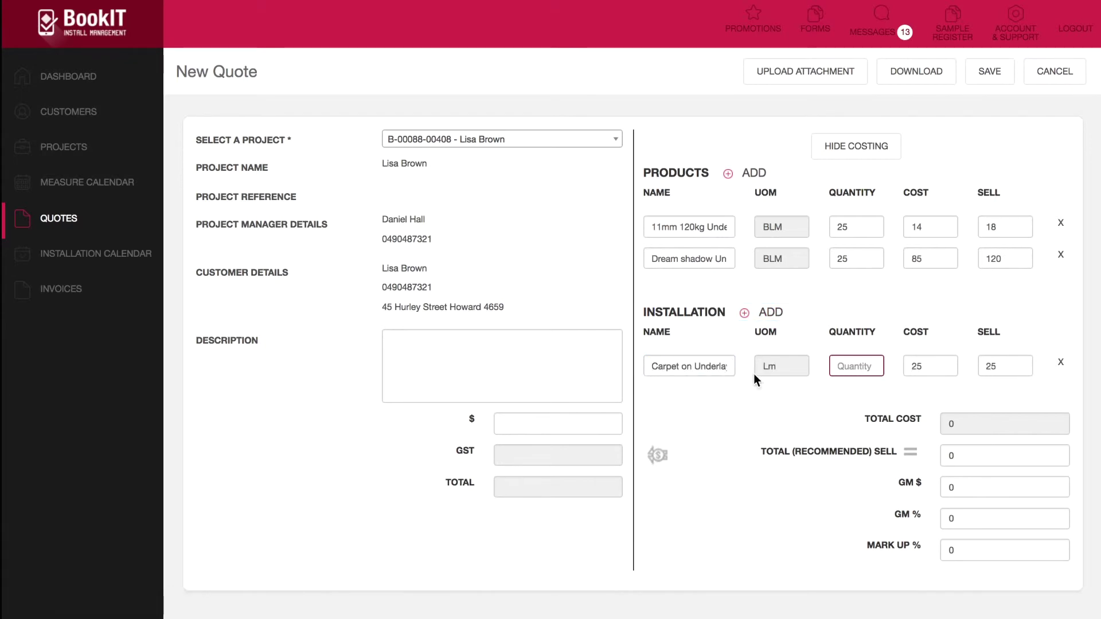
{"action": "left_click", "coordinate": [850, 367]}
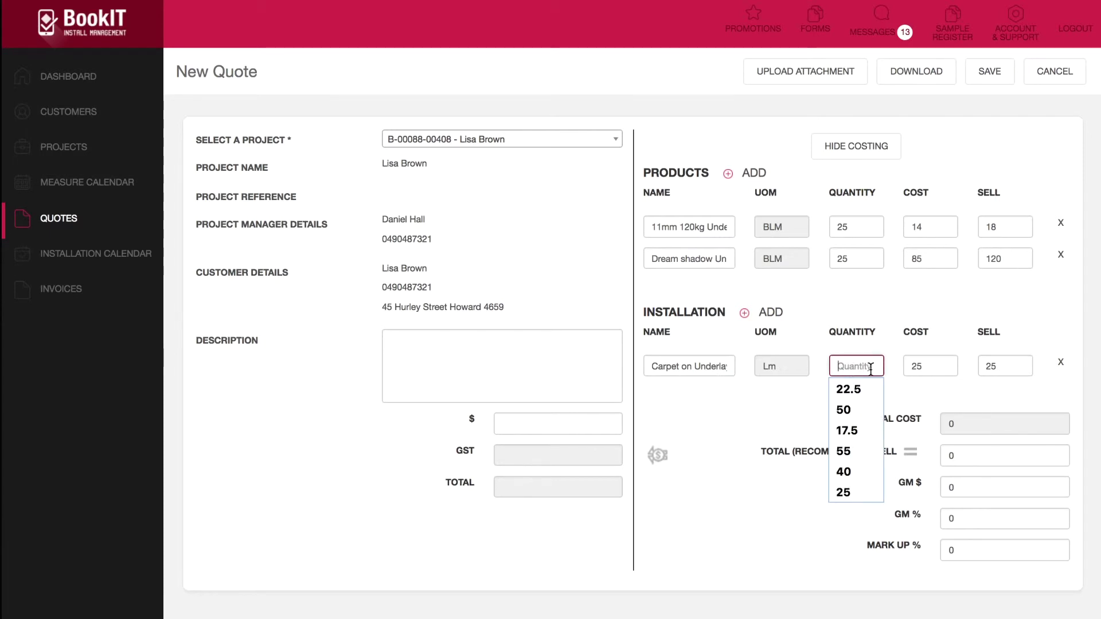
{"action": "type", "text": "25"}
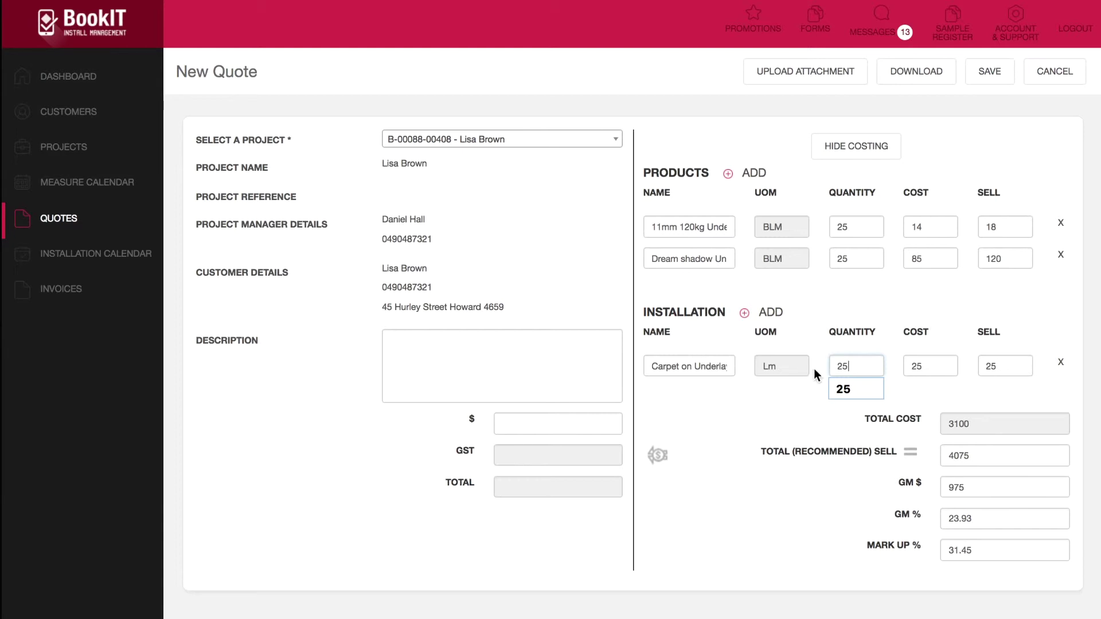
{"action": "left_click", "coordinate": [767, 366]}
{"action": "left_click", "coordinate": [869, 365]}
{"action": "left_click", "coordinate": [912, 365]}
{"action": "left_click", "coordinate": [996, 365]}
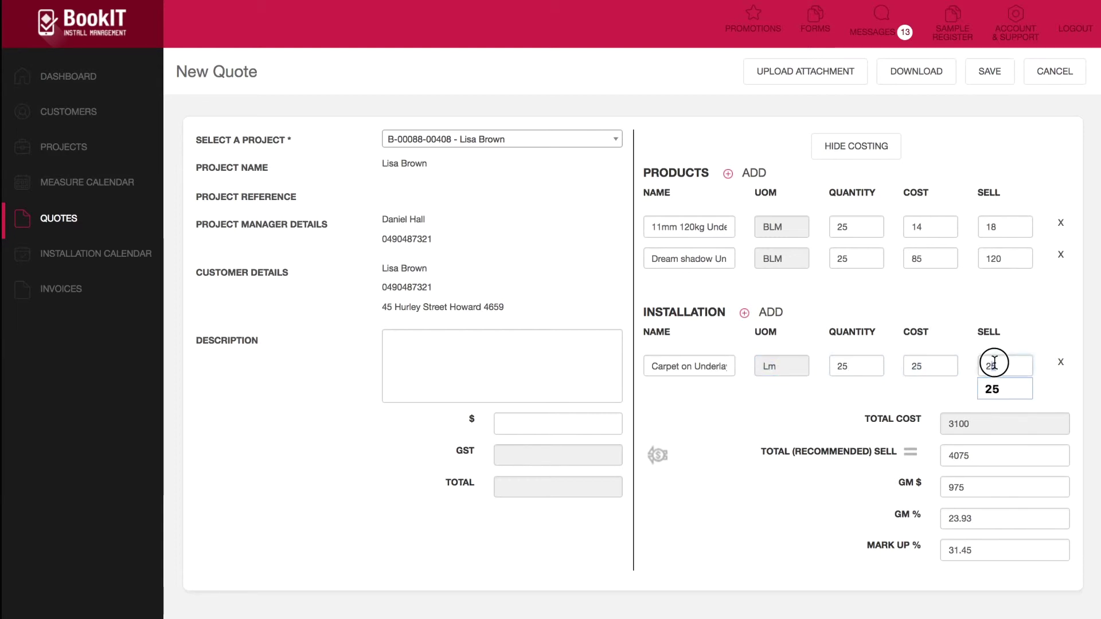
{"action": "left_click", "coordinate": [934, 364]}
{"action": "left_click", "coordinate": [990, 365]}
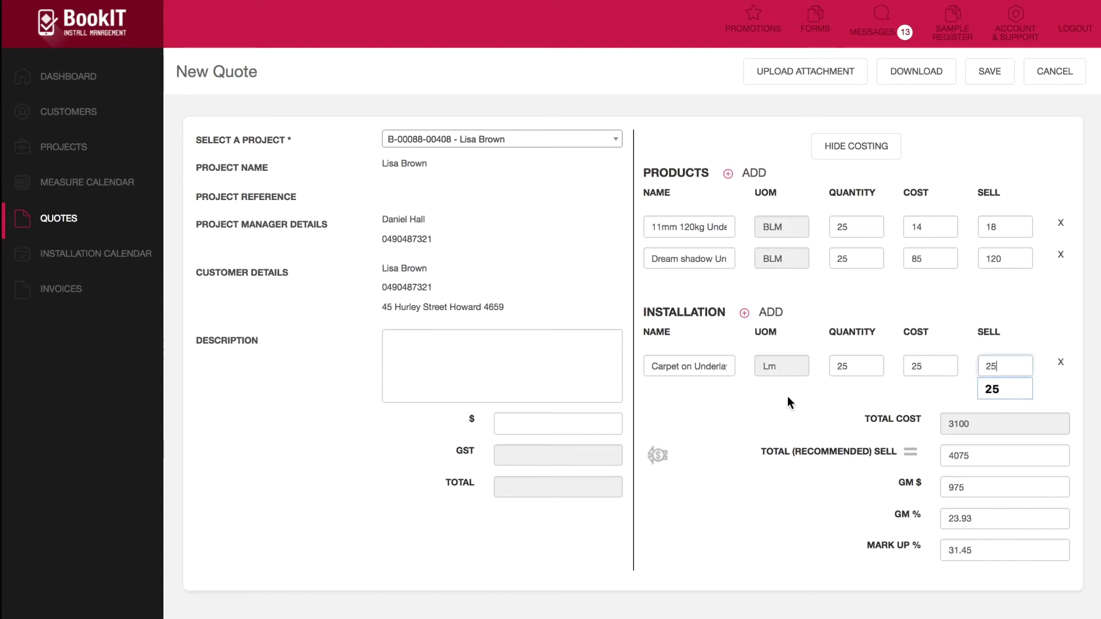
Step: Add a Take Up installation line with quantity 25
{"action": "left_click", "coordinate": [765, 314]}
{"action": "left_click", "coordinate": [695, 397]}
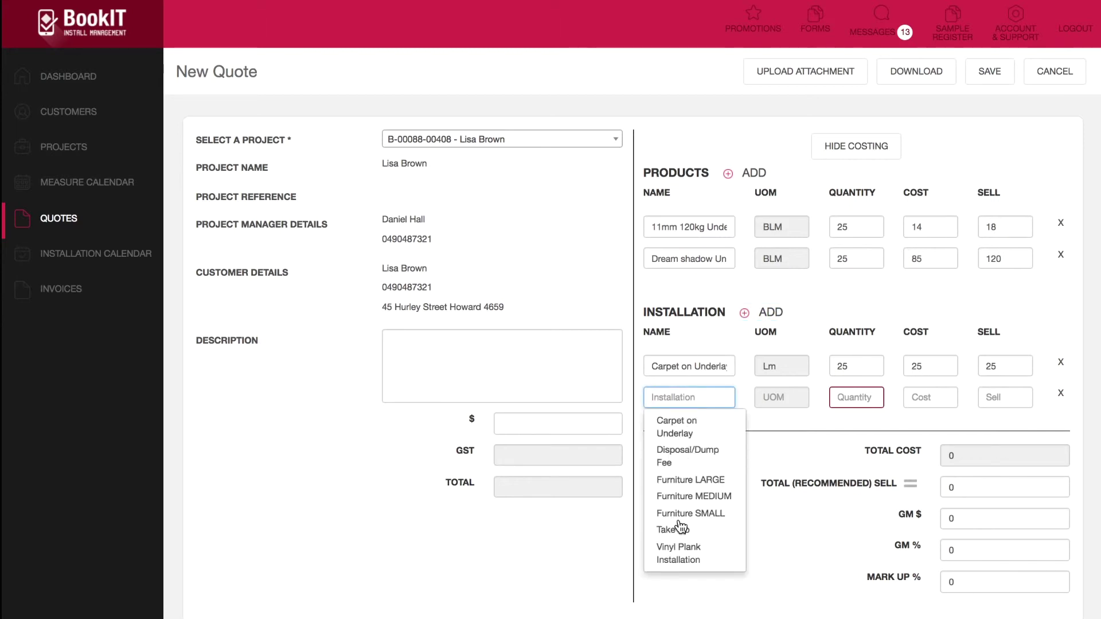
{"action": "left_click", "coordinate": [673, 530]}
{"action": "left_click", "coordinate": [851, 397]}
{"action": "type", "text": "25"}
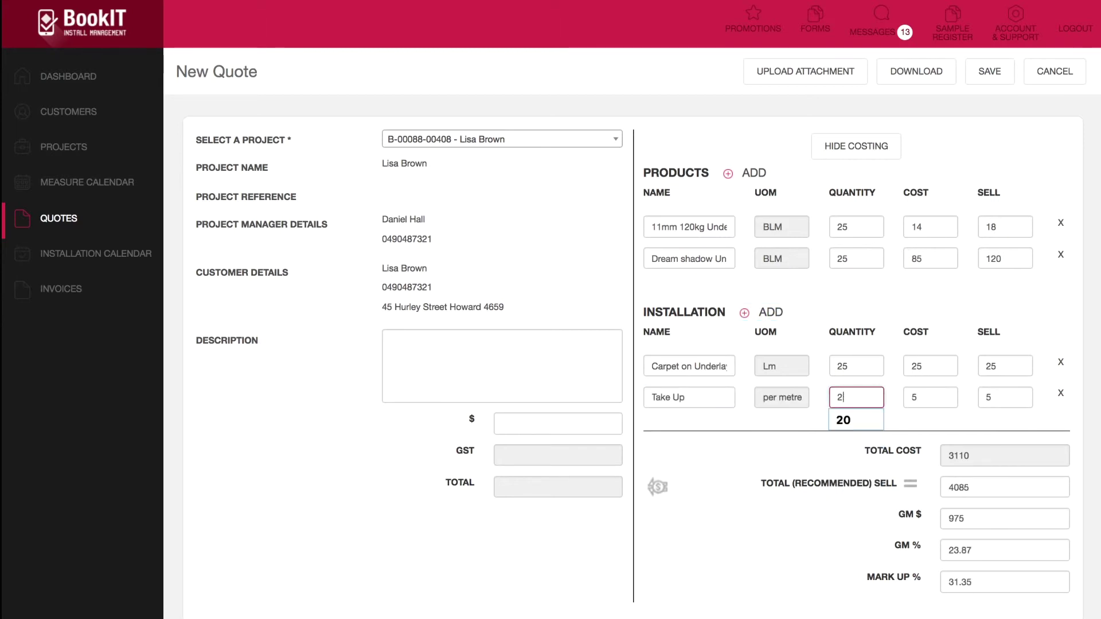
Step: Add a Disposal/Dump Fee installation line with quantity 1
{"action": "left_click", "coordinate": [769, 319]}
{"action": "left_click", "coordinate": [713, 430]}
{"action": "left_click", "coordinate": [699, 487]}
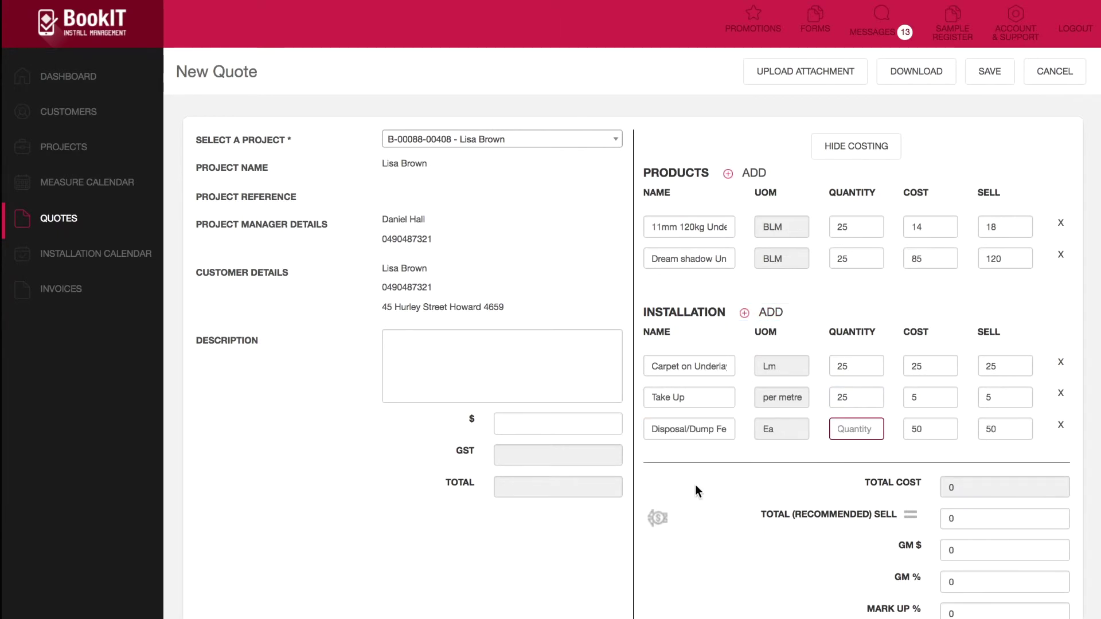
{"action": "left_click", "coordinate": [854, 430]}
{"action": "type", "text": "1"}
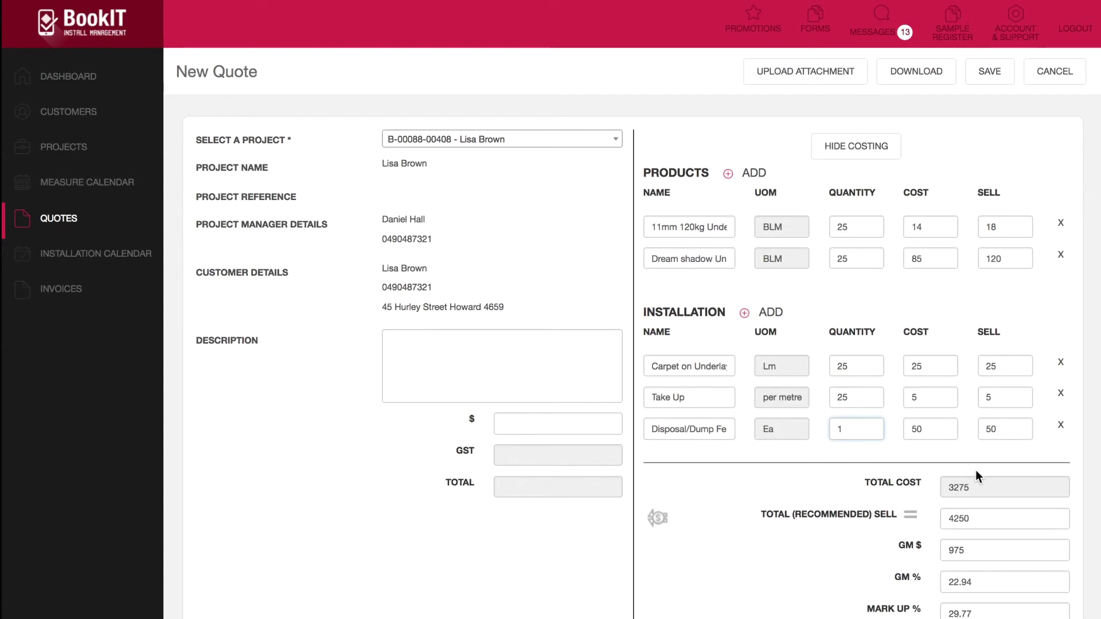
{"action": "scroll", "coordinate": [965, 466], "scroll_direction": "down", "scroll_amount": 3}
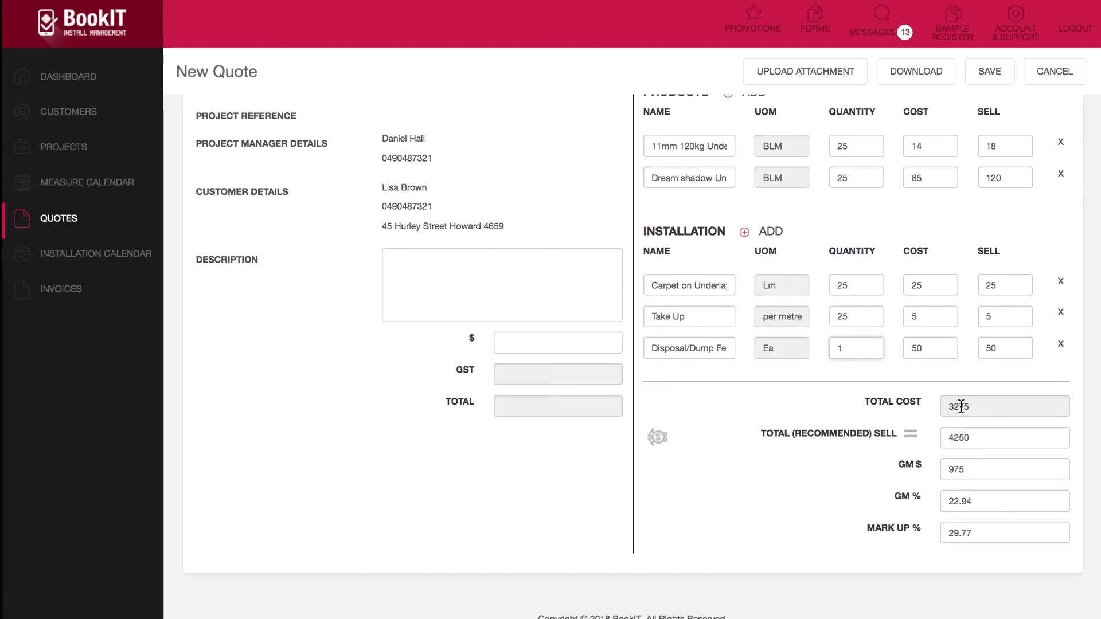
Step: Replace the 22.94 gross margin with 35% after reviewing the 3275 cost and 4250 sell
{"action": "left_click_drag", "start_coordinate": [979, 411], "coordinate": [943, 407]}
{"action": "double_click", "coordinate": [983, 433]}
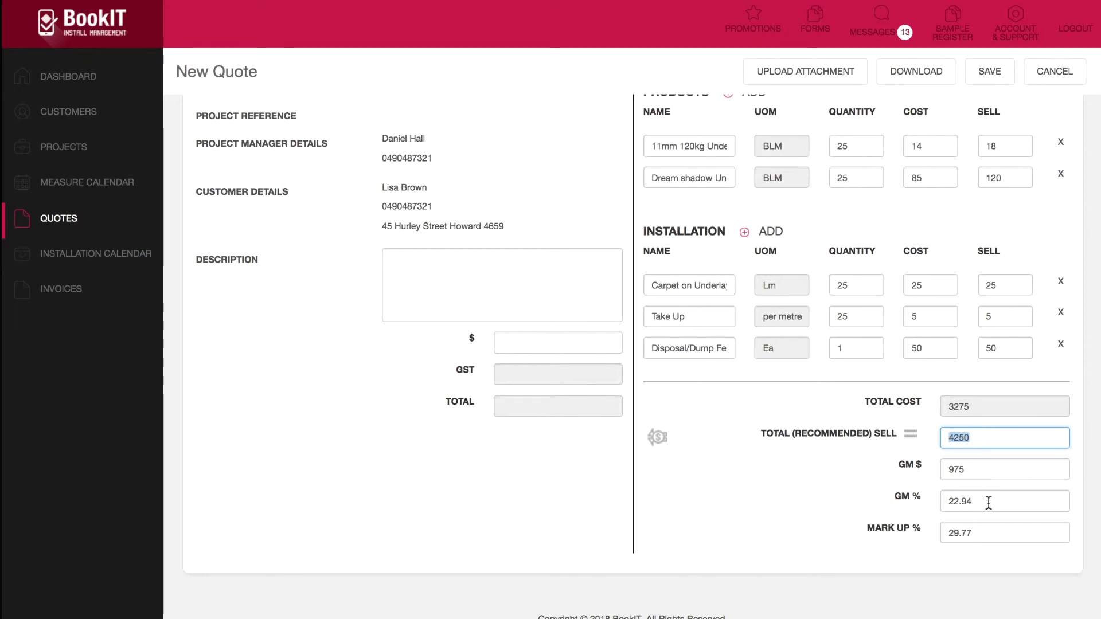
{"action": "double_click", "coordinate": [958, 501]}
{"action": "key", "text": "BackSpace"}
{"action": "type", "text": "30"}
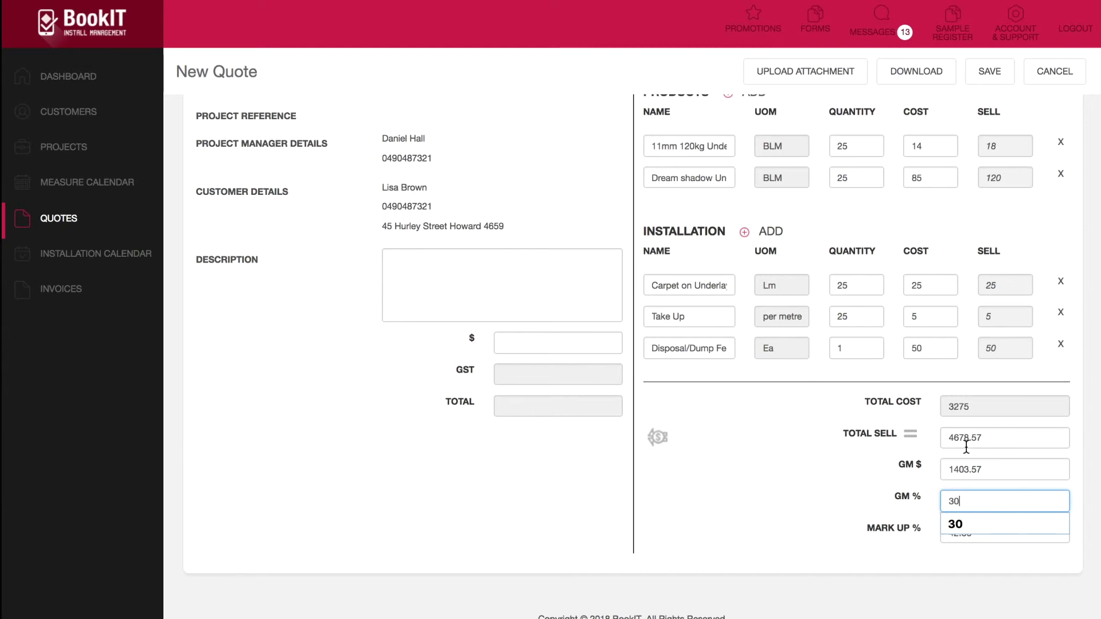
{"action": "key", "text": "BackSpace"}
{"action": "type", "text": "5"}
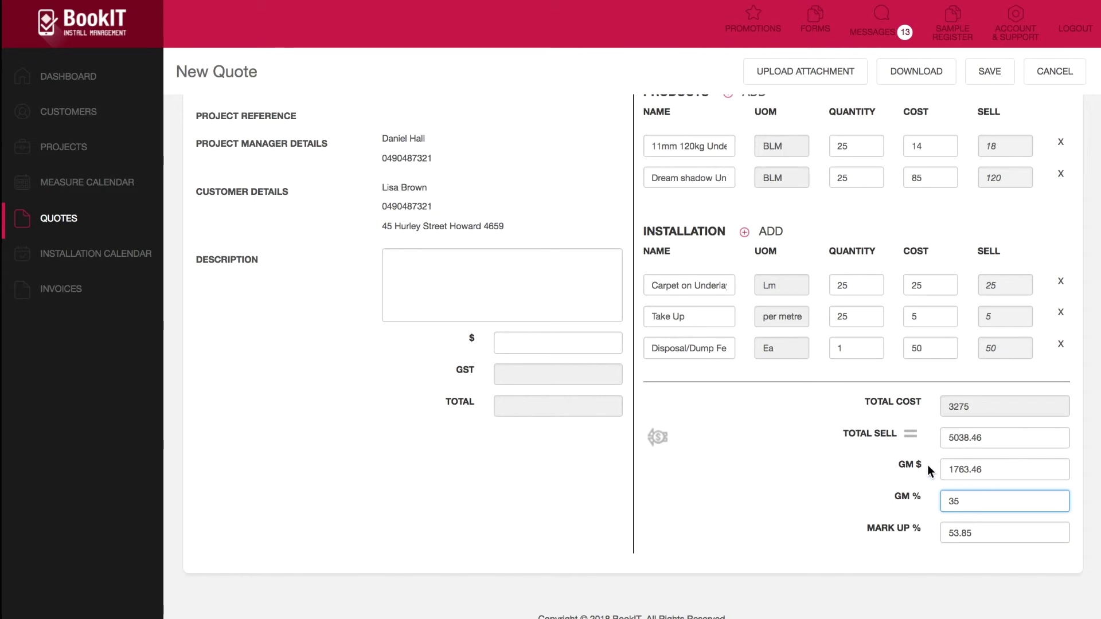
Step: Apply the 5038.46 sell to the quote totals (5542.31 with GST) and describe it as 'To supply and install'
{"action": "left_click", "coordinate": [659, 442]}
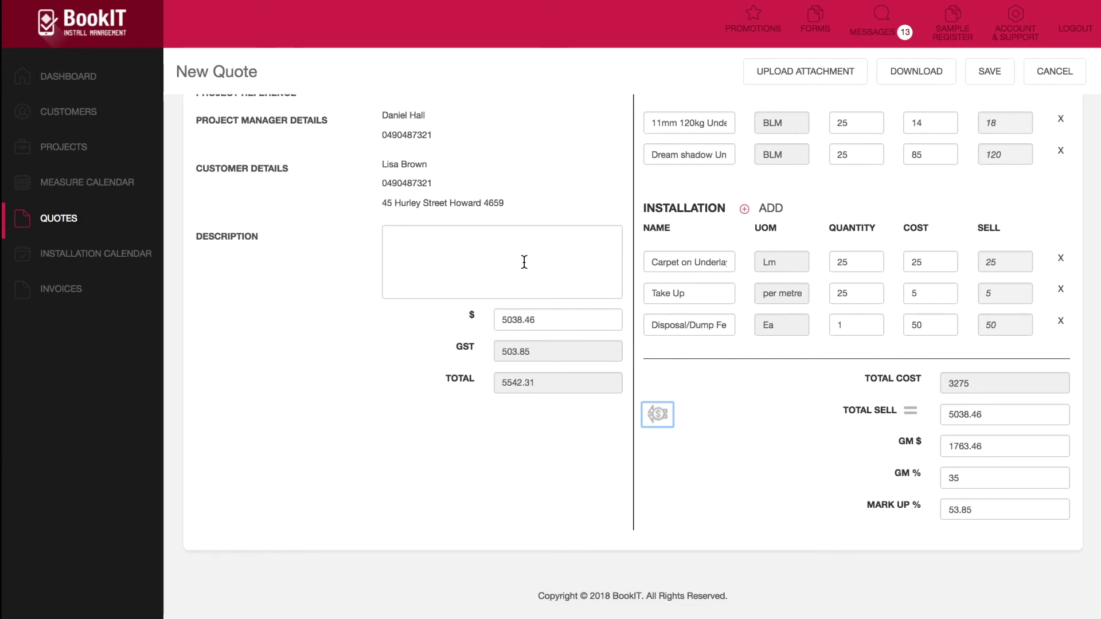
{"action": "left_click_drag", "start_coordinate": [535, 387], "coordinate": [500, 386]}
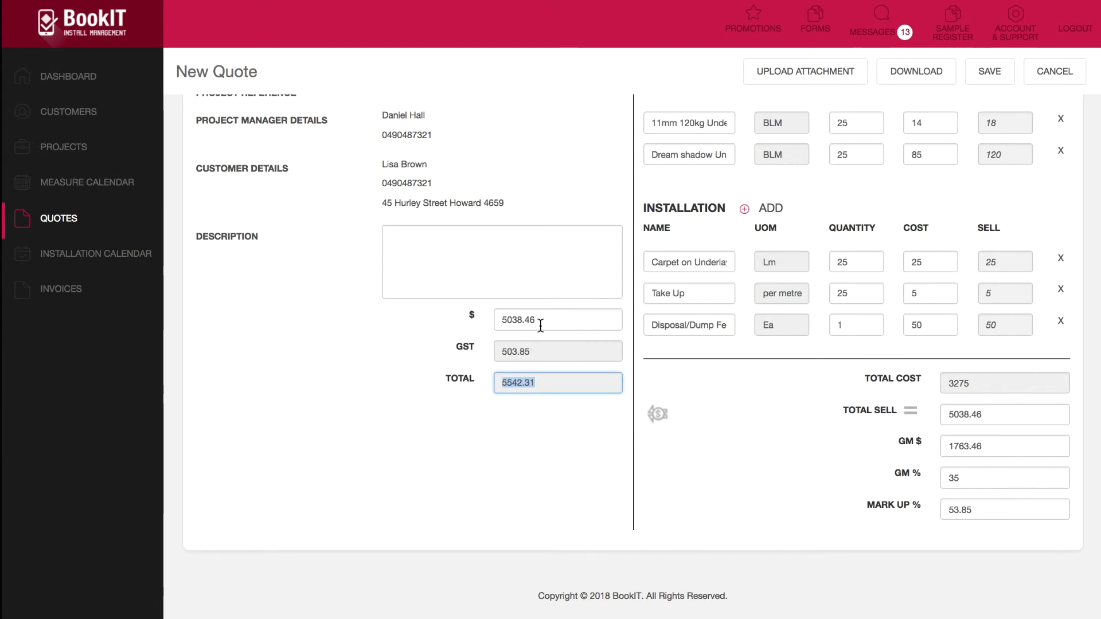
{"action": "left_click", "coordinate": [476, 262]}
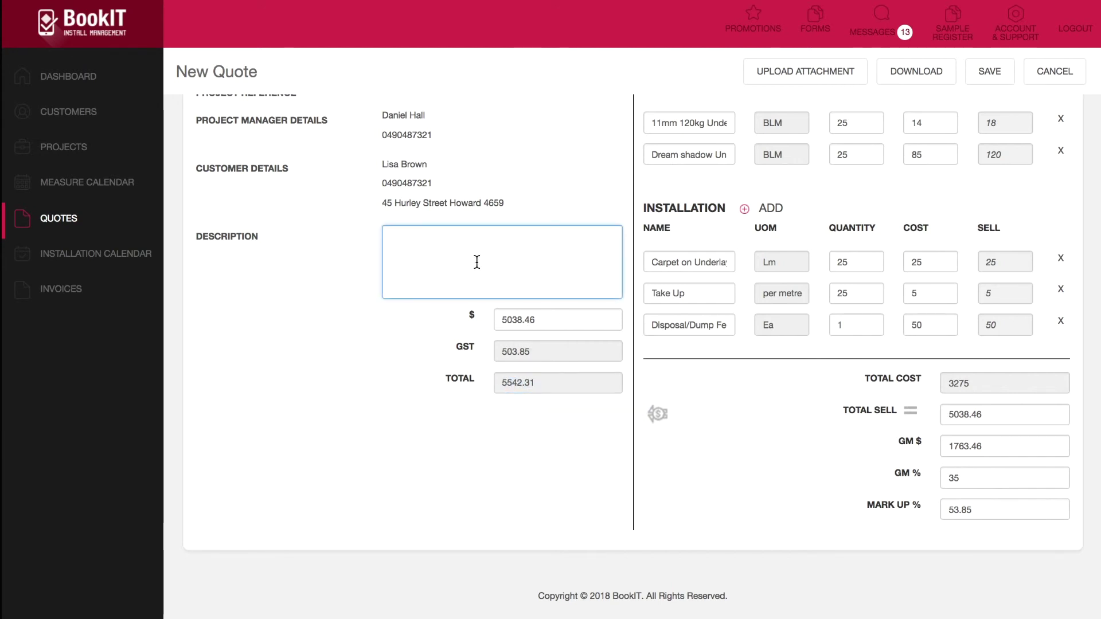
{"action": "type", "text": "To supply and install............"}
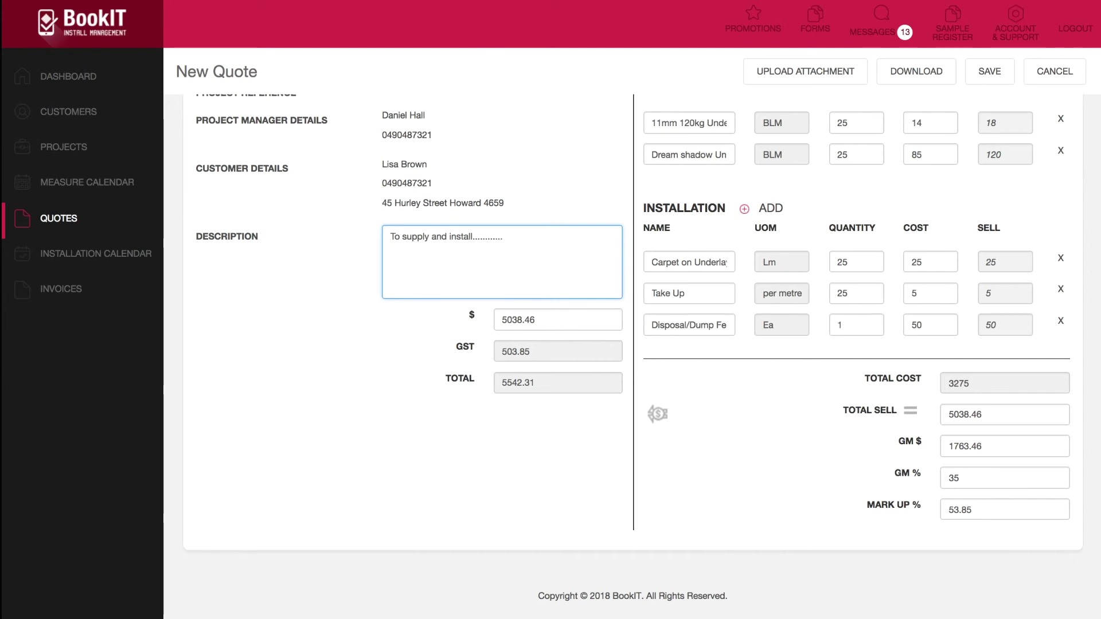
{"action": "scroll", "coordinate": [428, 238], "scroll_direction": "up", "scroll_amount": 3}
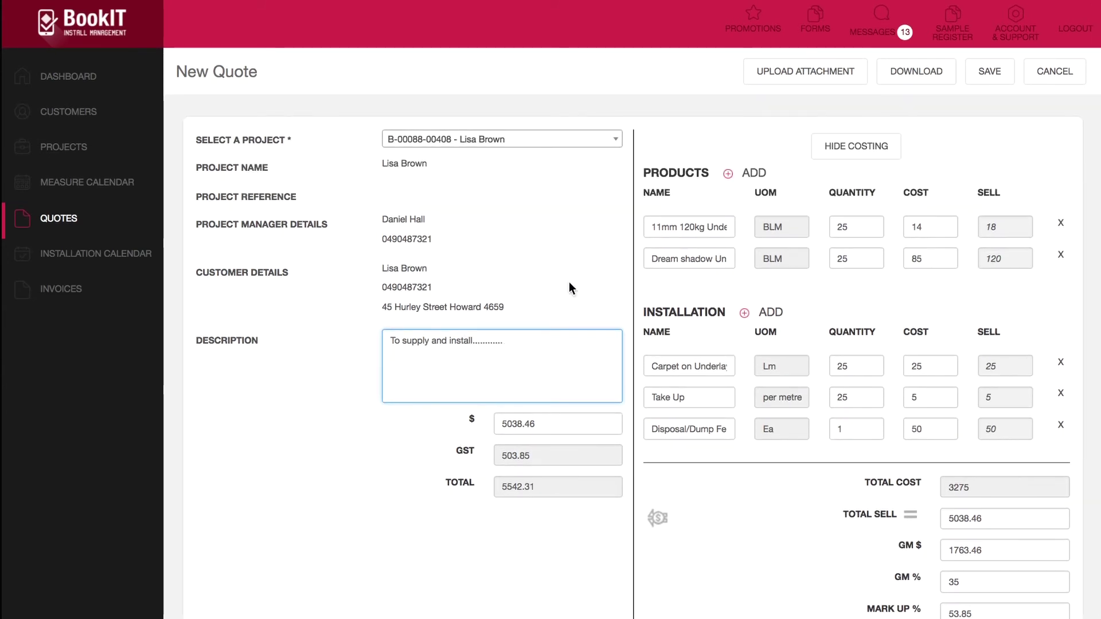
Step: Save the quote with the note 'Version 1'
{"action": "left_click", "coordinate": [990, 74]}
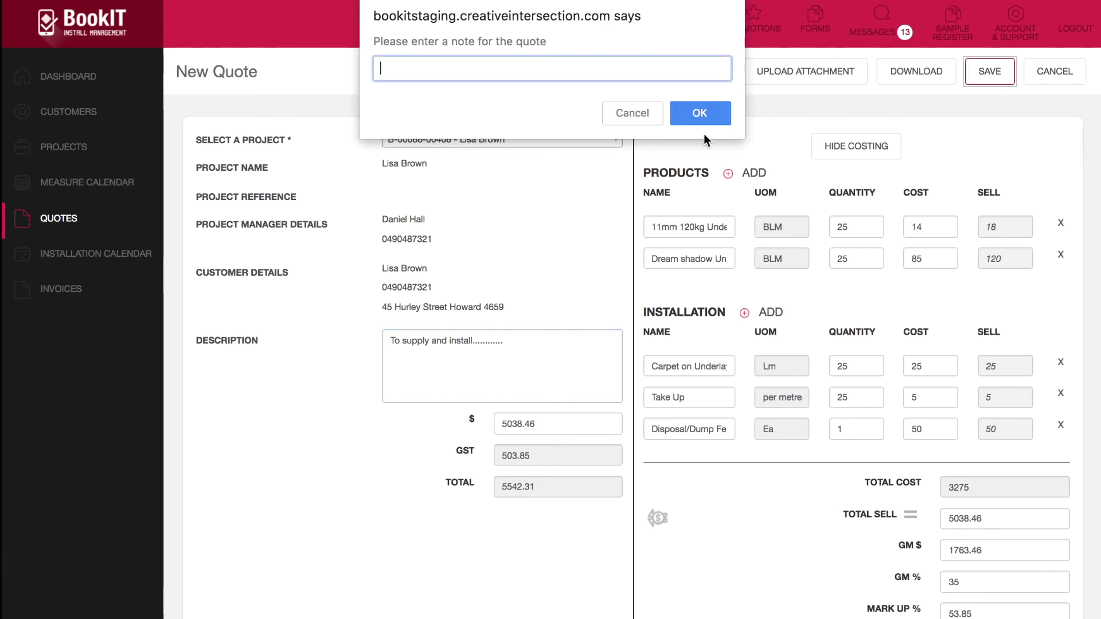
{"action": "type", "text": "Version 1"}
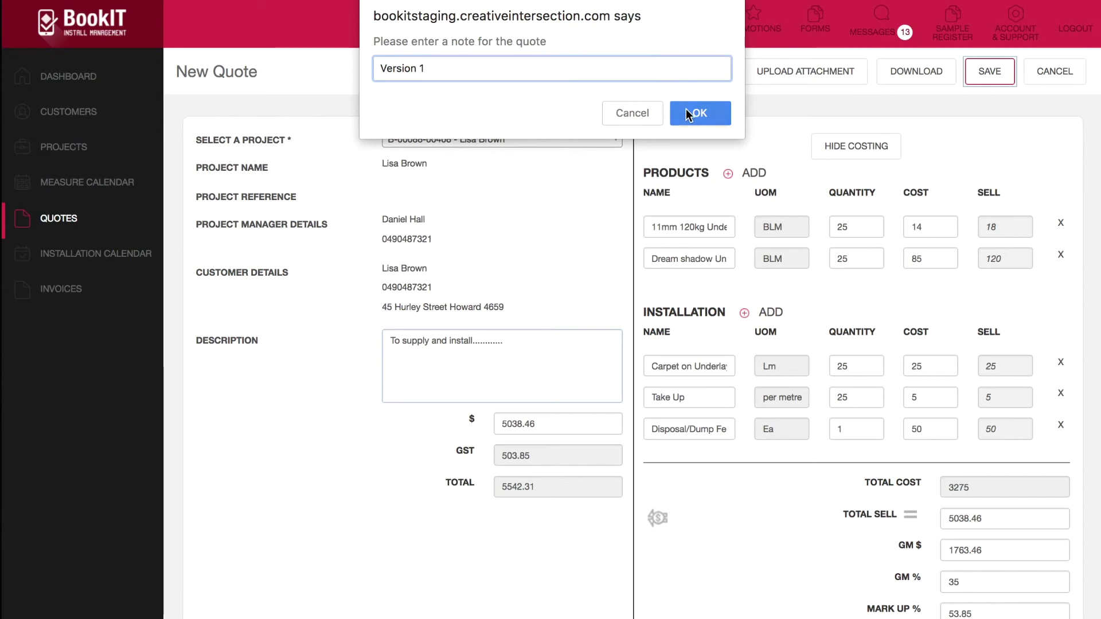
{"action": "left_click", "coordinate": [685, 111]}
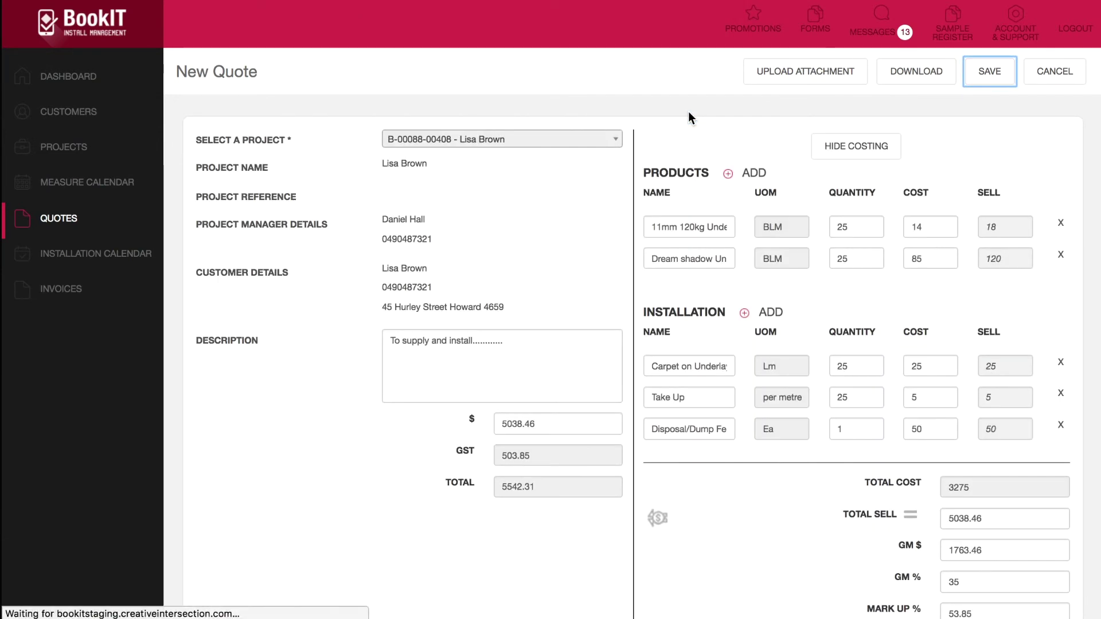
{"action": "left_click", "coordinate": [626, 156]}
{"action": "left_click", "coordinate": [627, 155]}
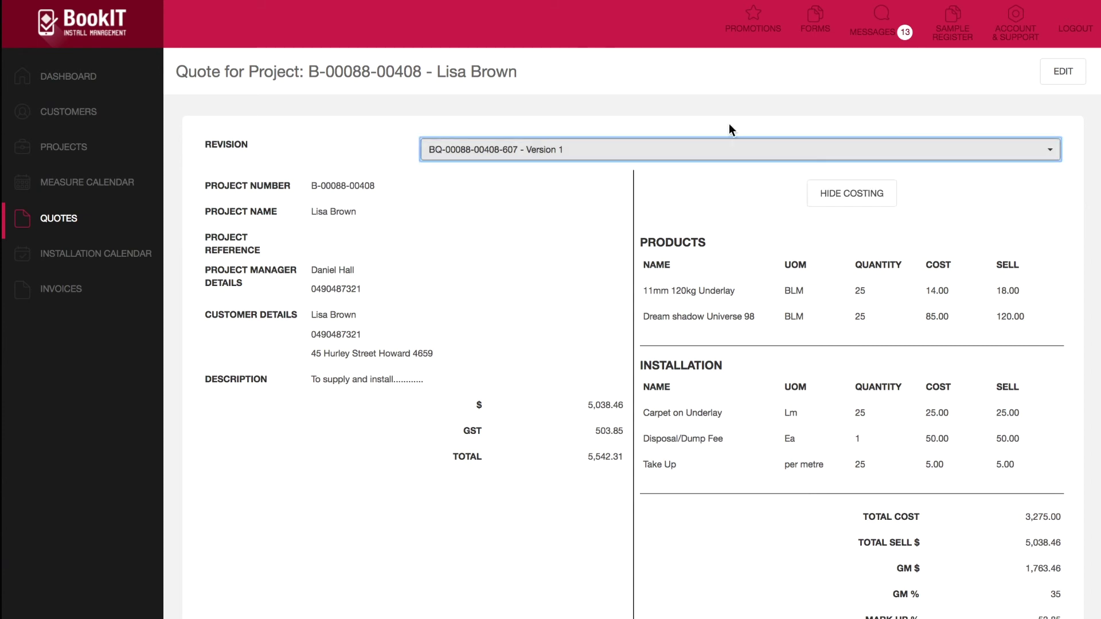
Step: Reopen the quote for editing and download it with the note 'Downloaded'
{"action": "left_click", "coordinate": [1059, 77]}
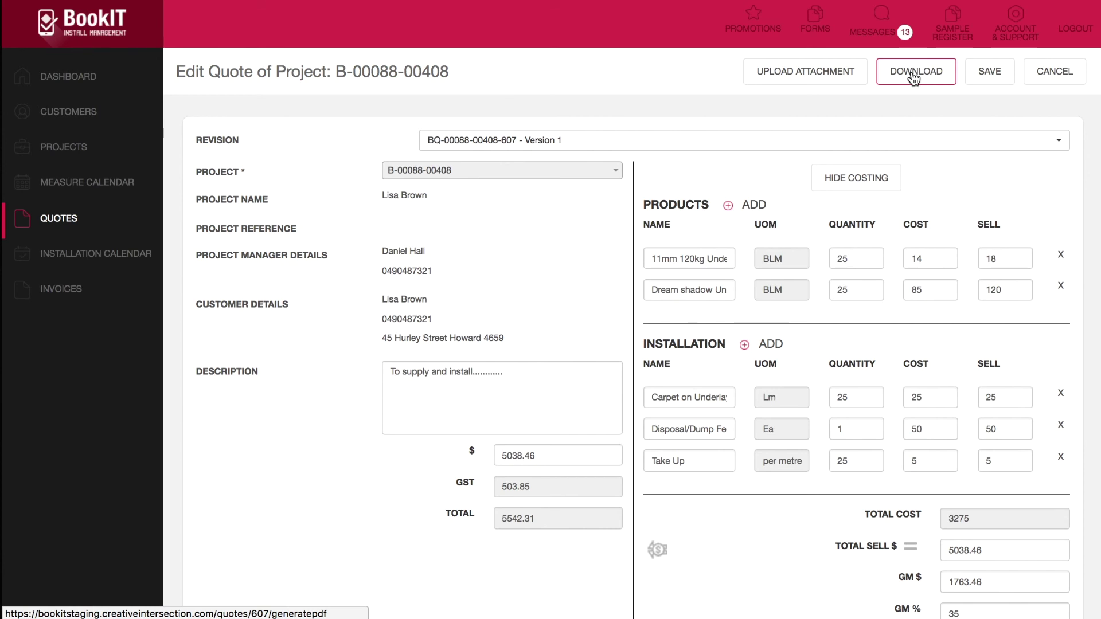
{"action": "left_click", "coordinate": [912, 76]}
{"action": "type", "text": "Downloaded"}
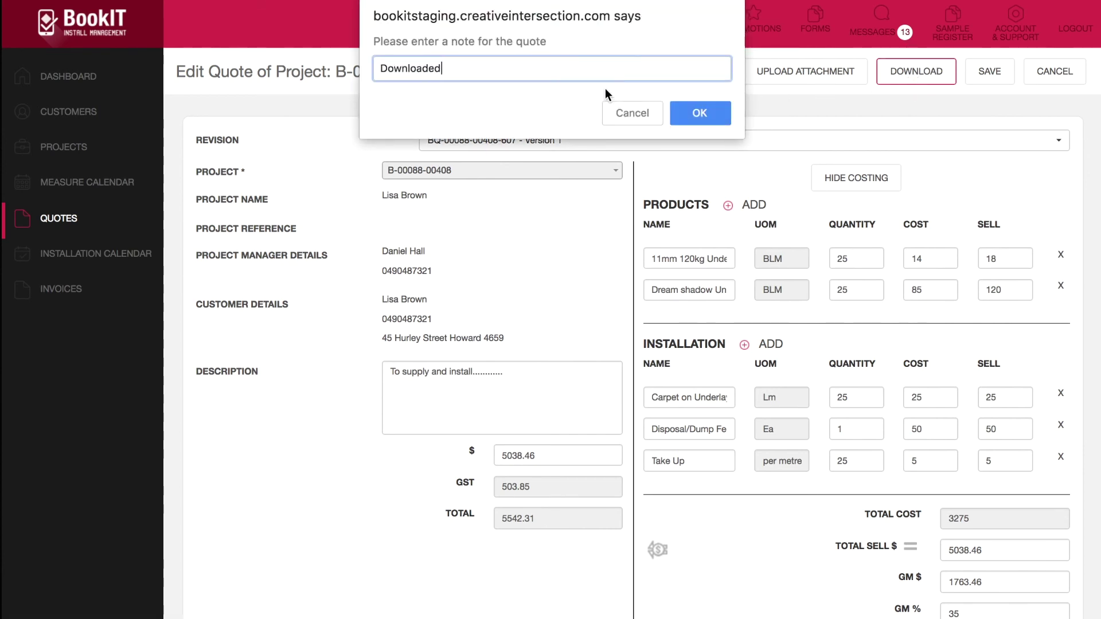
{"action": "left_click", "coordinate": [697, 111]}
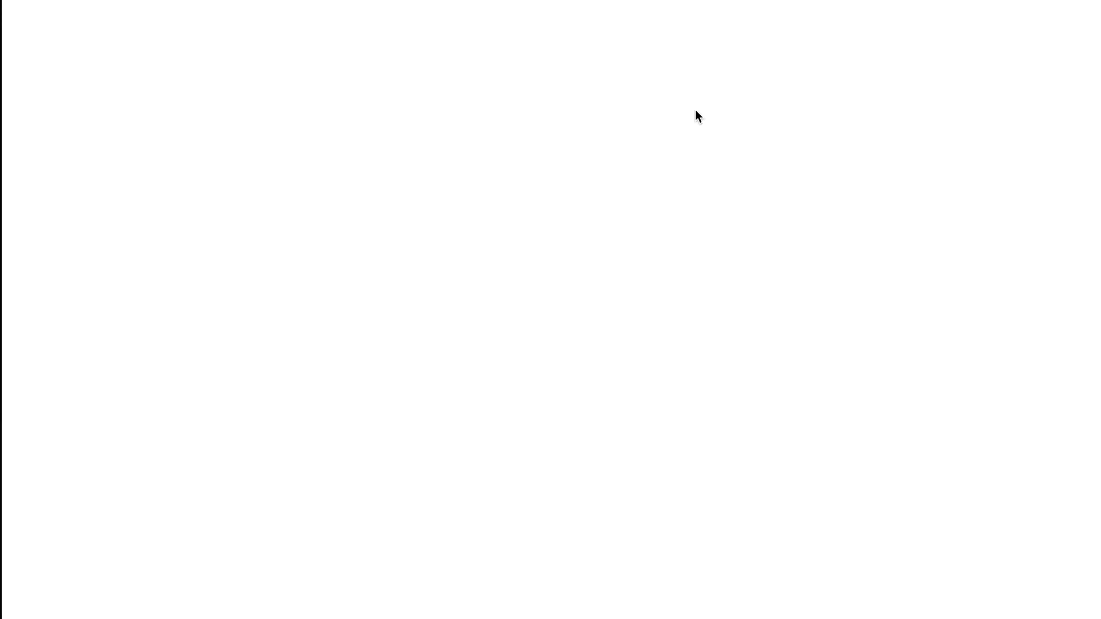